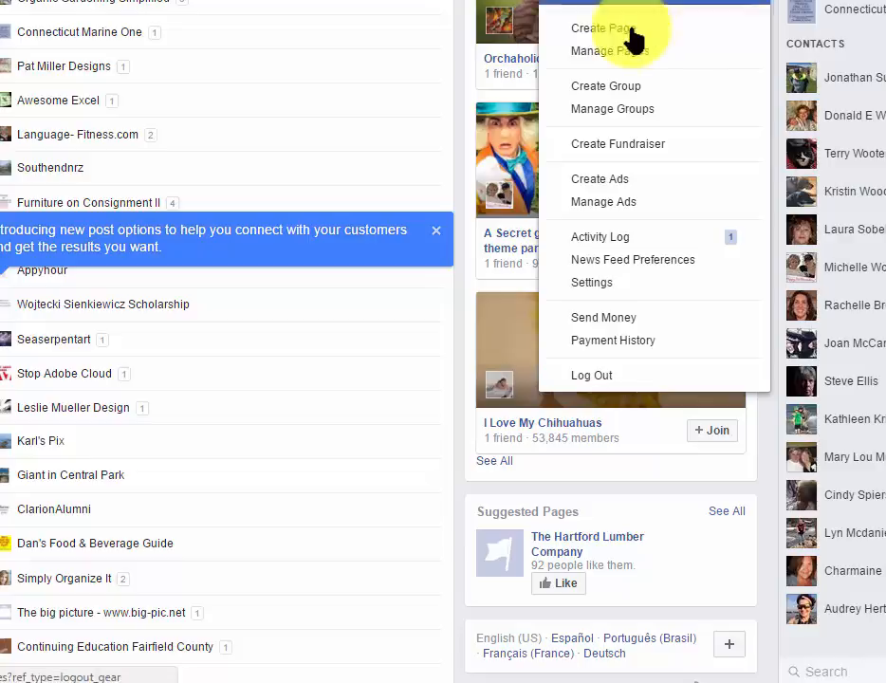
- Open the s'mores unlimited page from the list of managed pages
{"action": "left_click", "coordinate": [613, 9]}
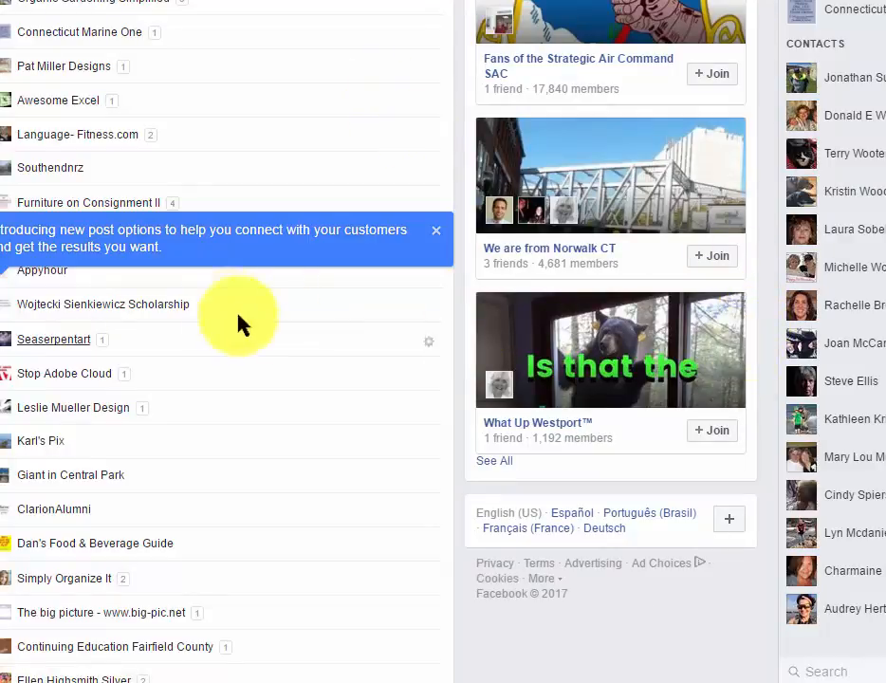
{"action": "left_click", "coordinate": [110, 65]}
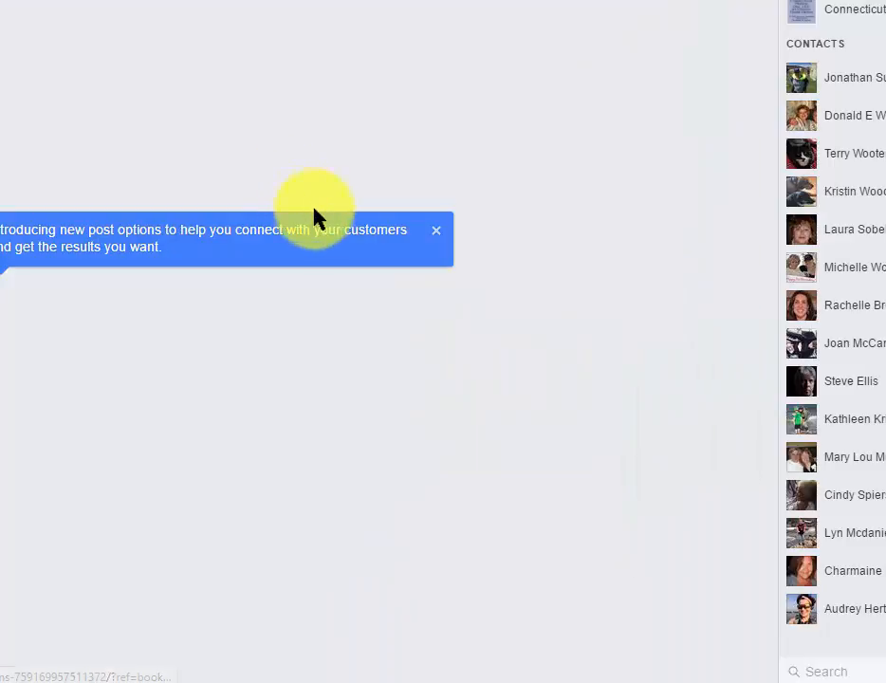
{"action": "mouse_move", "coordinate": [792, 465]}
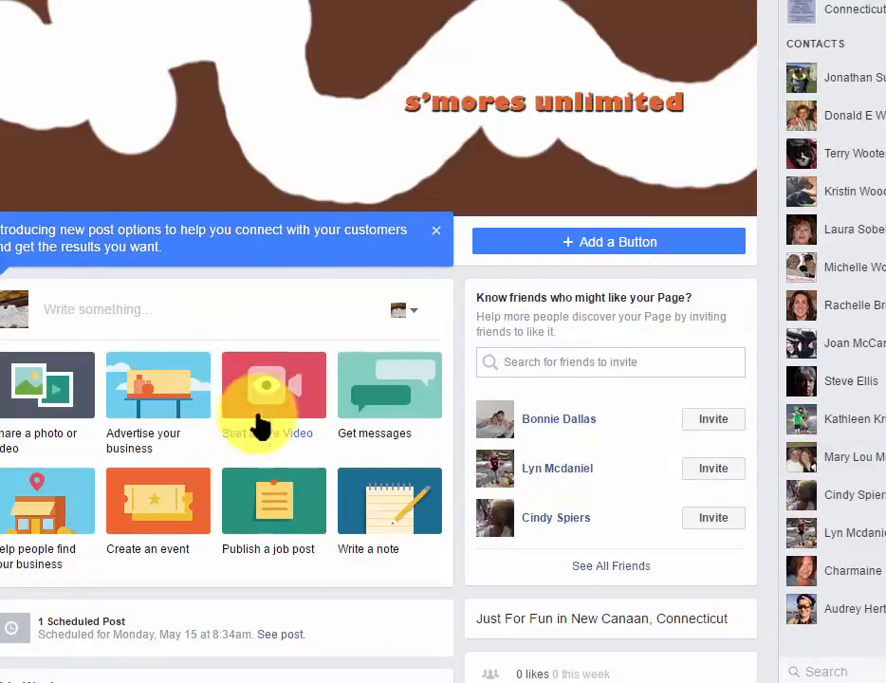
- Write the page post "BBQ tonight 4pm @ Beach" and choose to schedule it instead of publishing immediately
{"action": "left_click", "coordinate": [70, 313]}
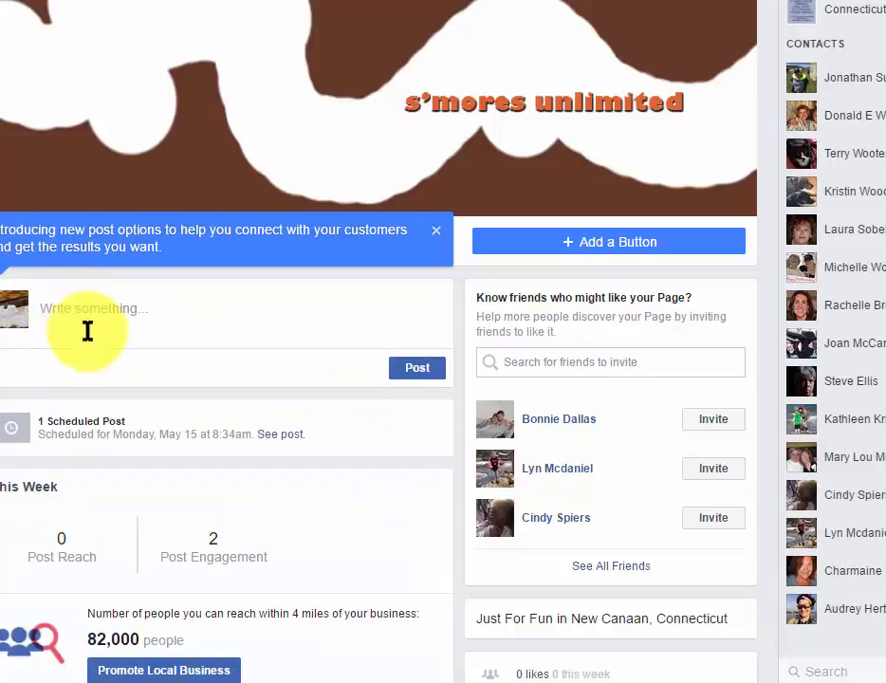
{"action": "type", "text": "BBQ tonight 4pm @ Beach"}
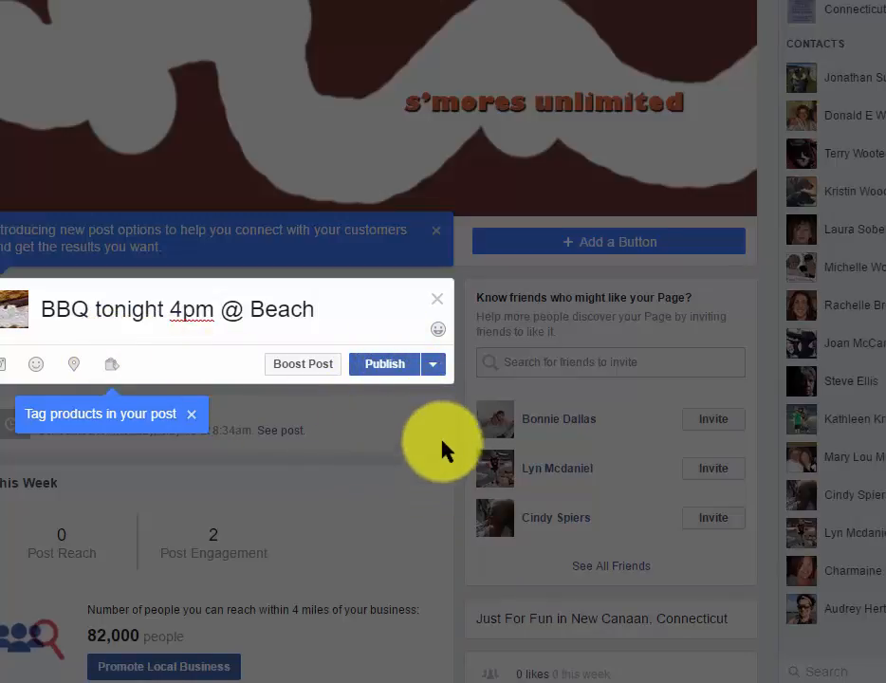
{"action": "left_click", "coordinate": [432, 371]}
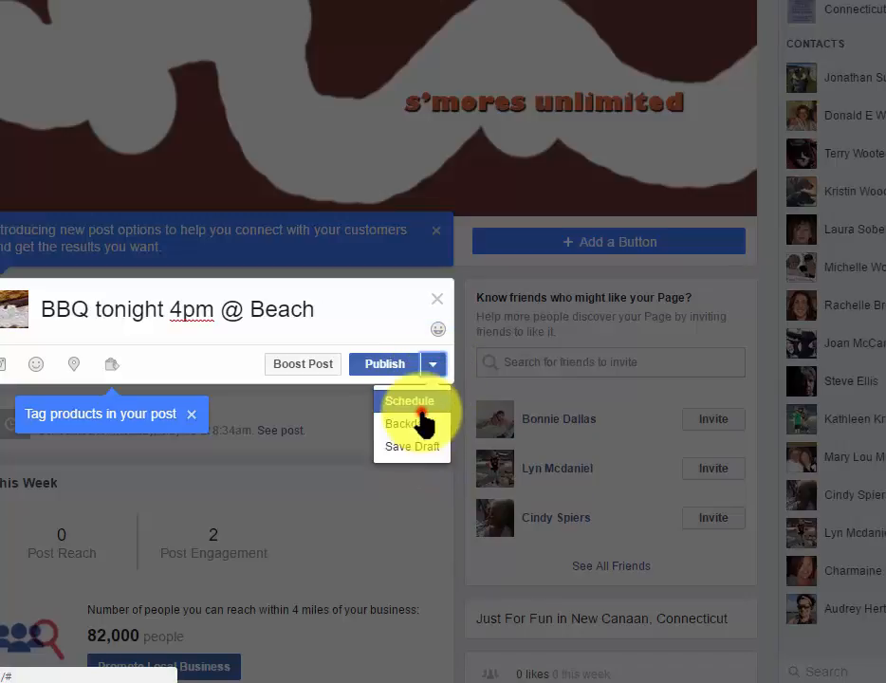
{"action": "left_click", "coordinate": [420, 406]}
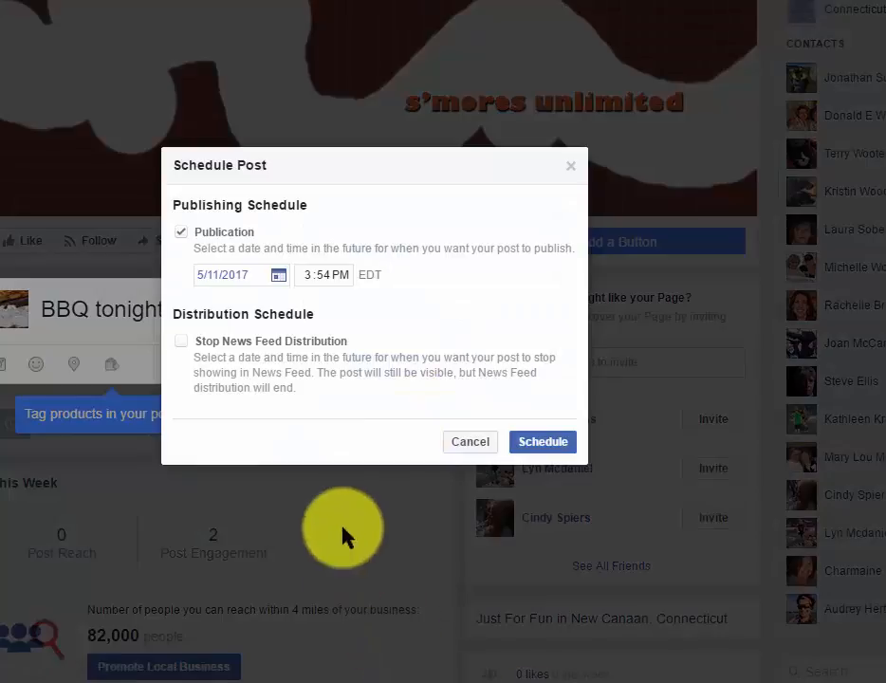
- Schedule the post for publication on 5/12/2017 at 7:00 AM
{"action": "left_click", "coordinate": [281, 275]}
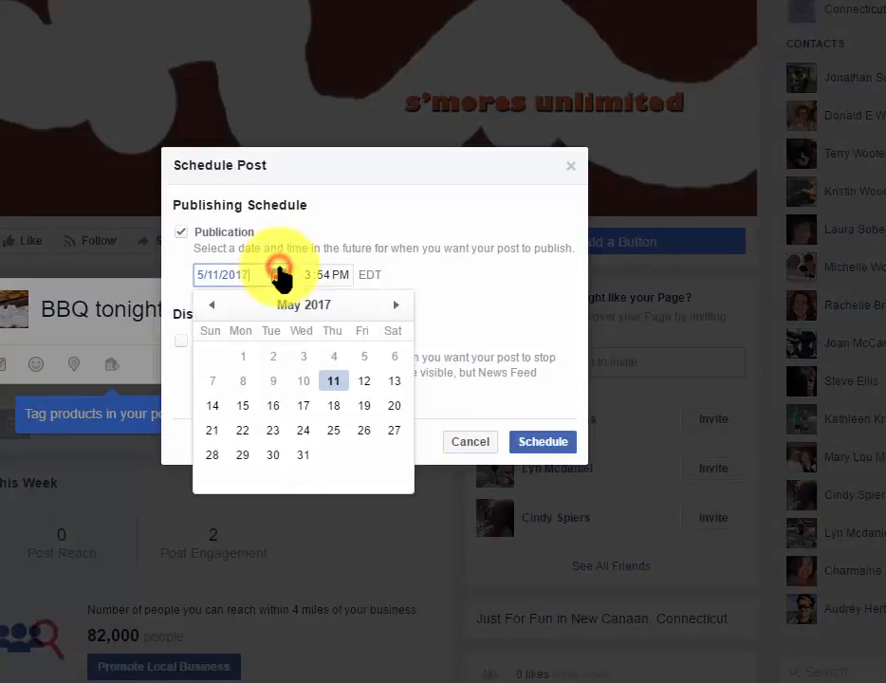
{"action": "left_click", "coordinate": [365, 391]}
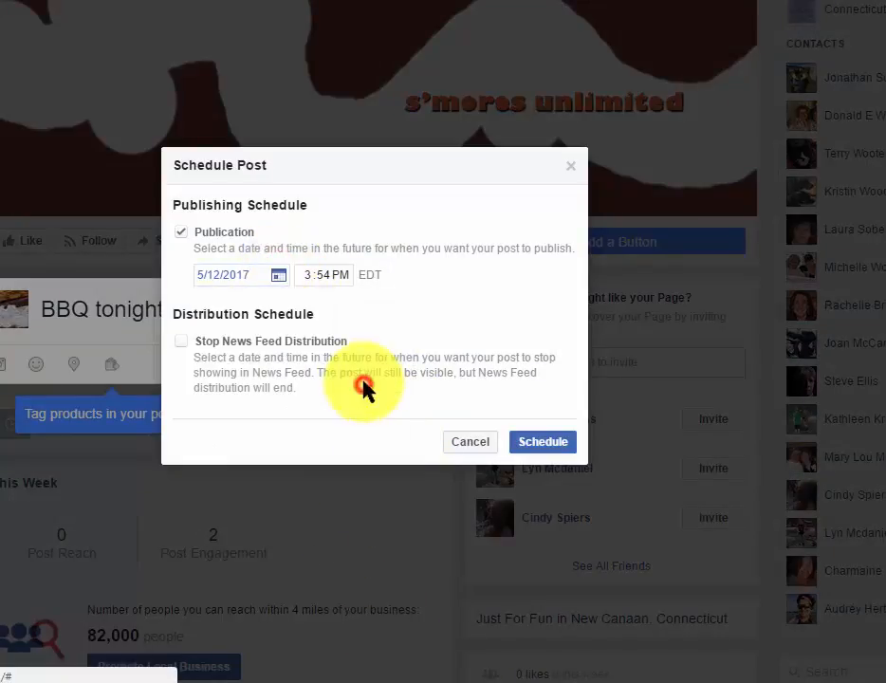
{"action": "left_click", "coordinate": [309, 275]}
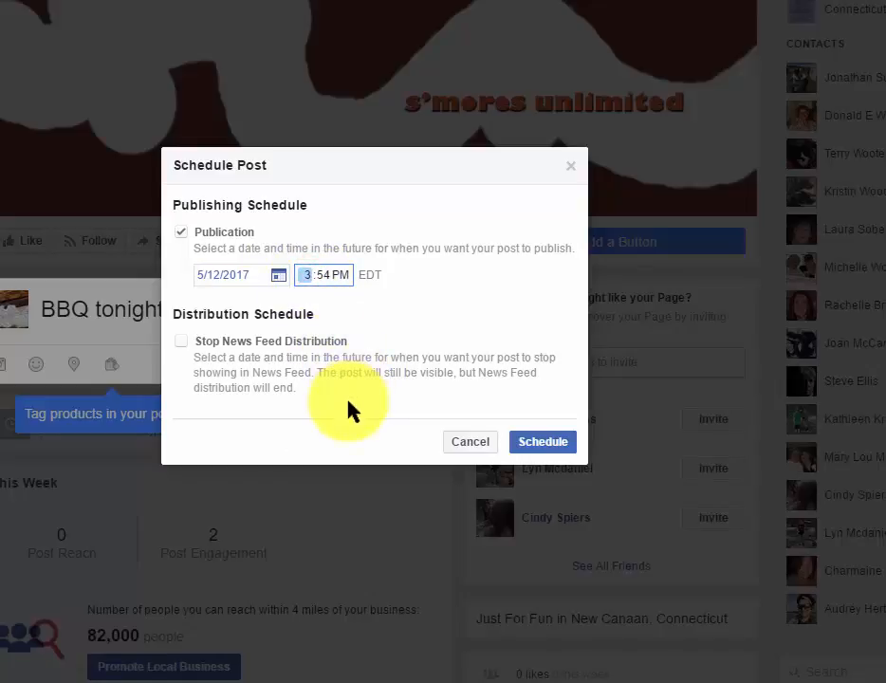
{"action": "type", "text": "7"}
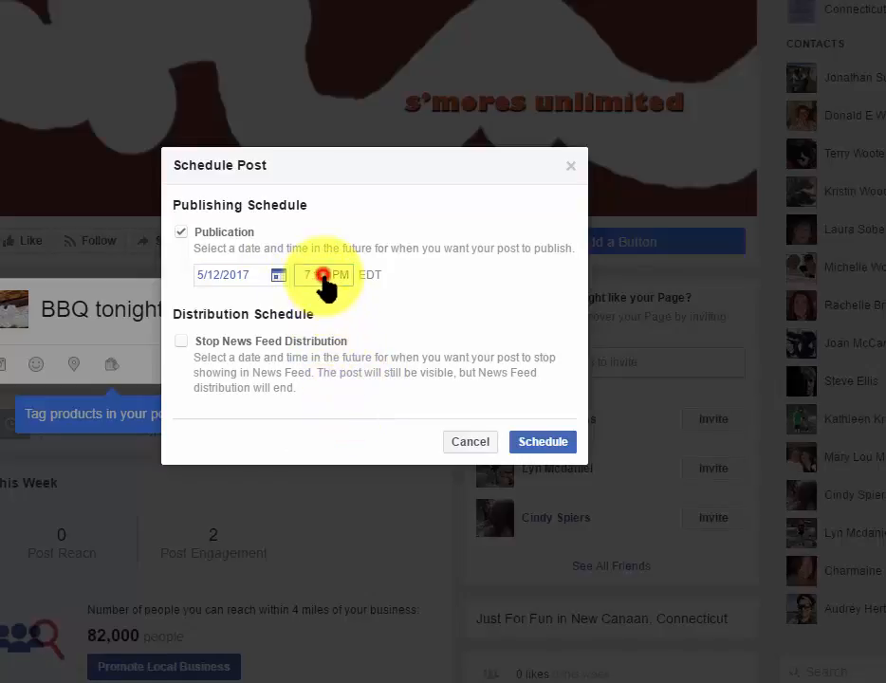
{"action": "left_click", "coordinate": [323, 274]}
{"action": "type", "text": "00"}
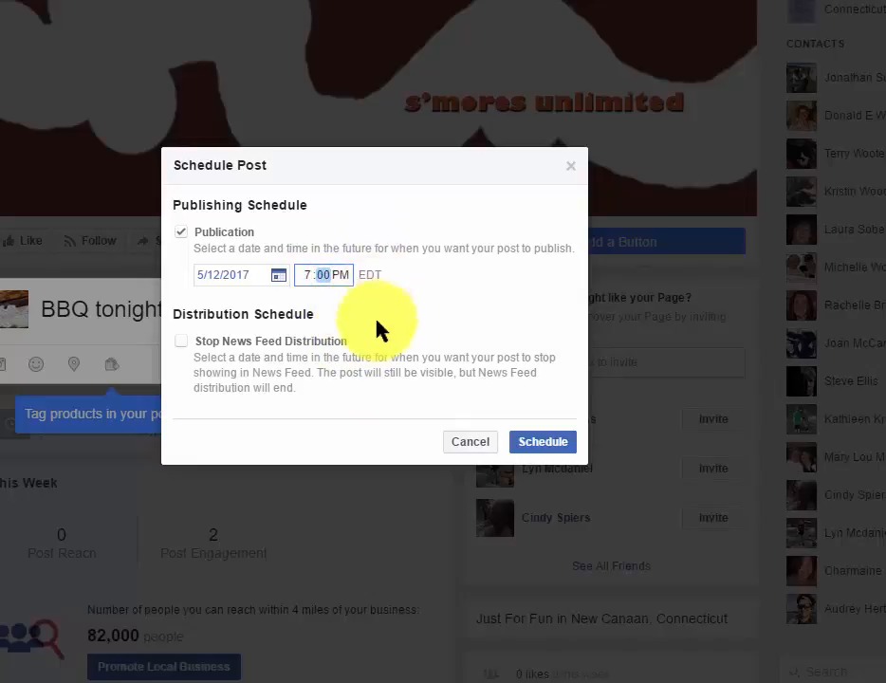
{"action": "left_click", "coordinate": [342, 275]}
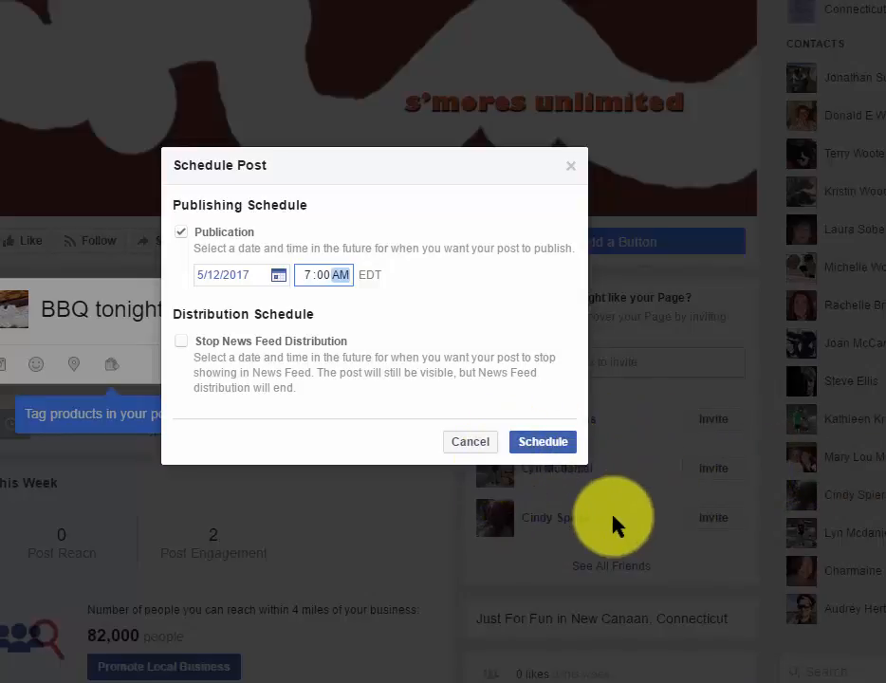
{"action": "left_click", "coordinate": [544, 444]}
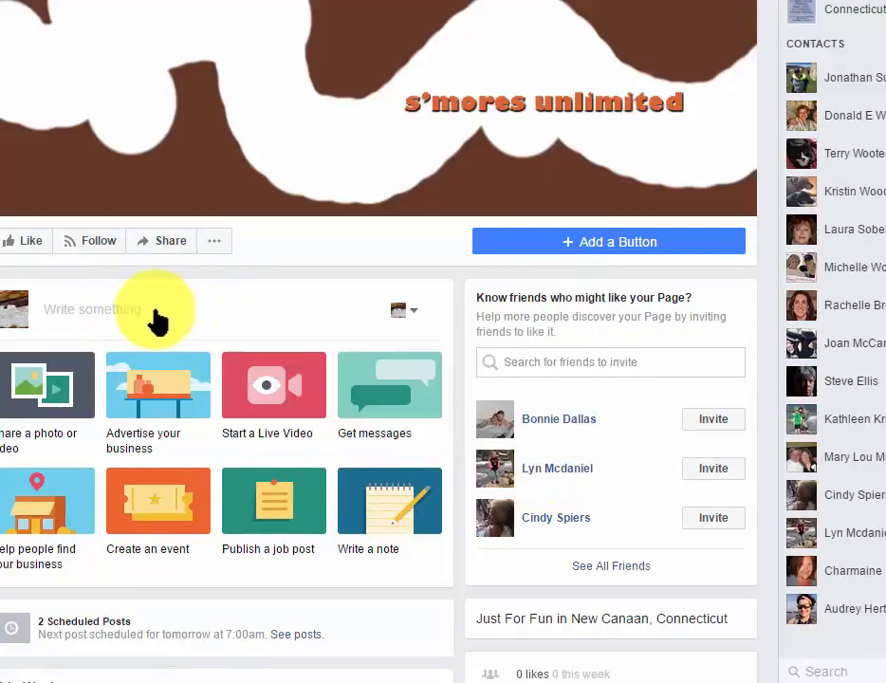
- Start a new page post beginning "Lots of chocolat" and open its boost settings
{"action": "left_click", "coordinate": [155, 316]}
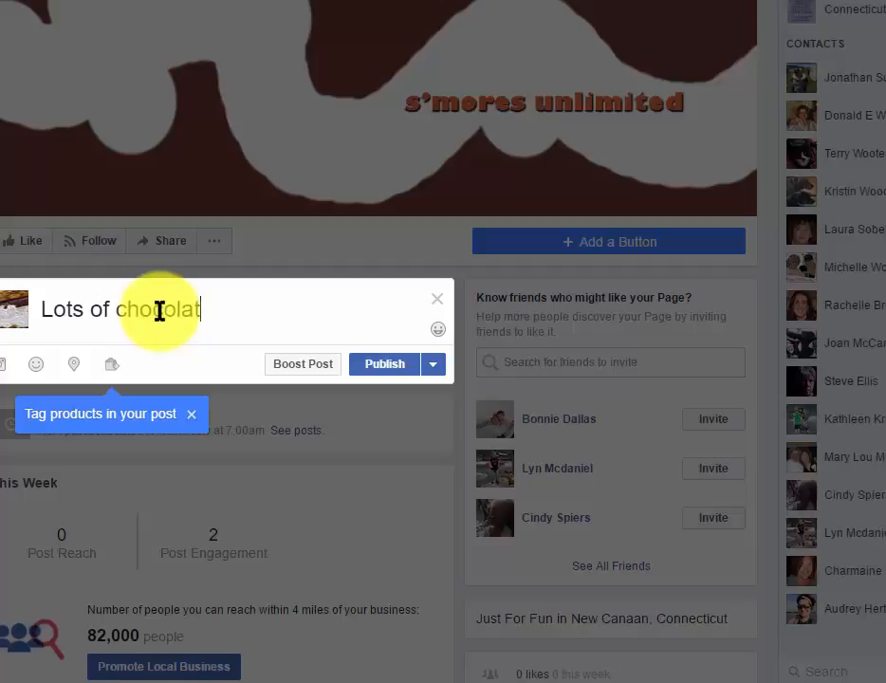
{"action": "left_click", "coordinate": [295, 364]}
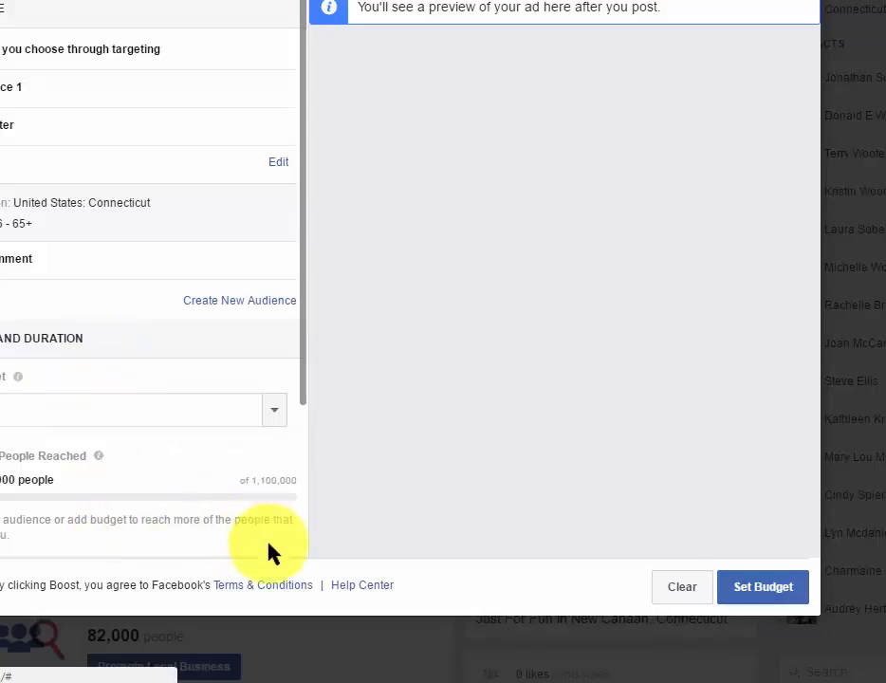
- Try the next lower preset budget for the boosted post and switch back to the original preset
{"action": "left_click", "coordinate": [4, 408]}
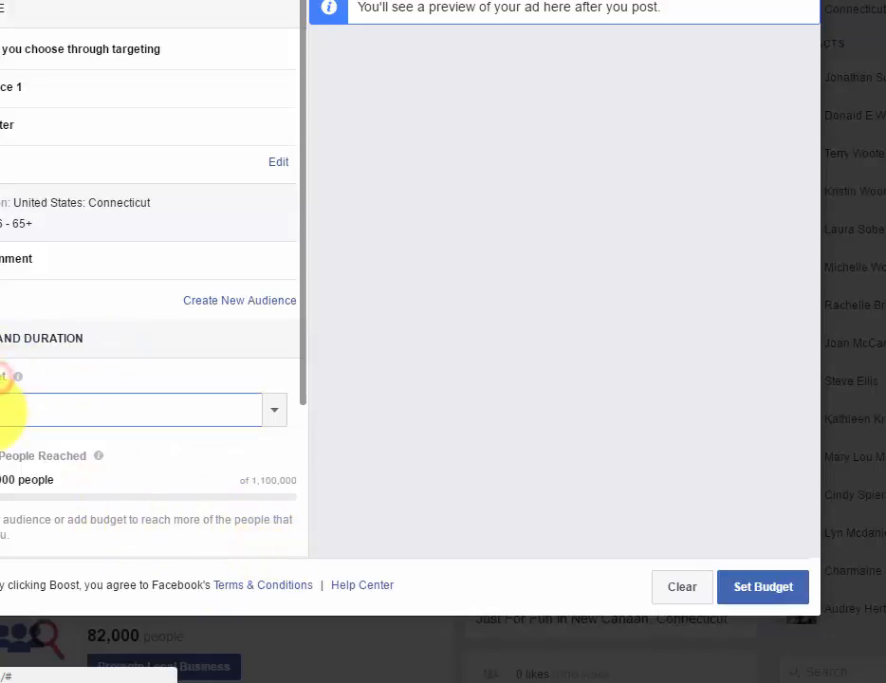
{"action": "left_click", "coordinate": [273, 412]}
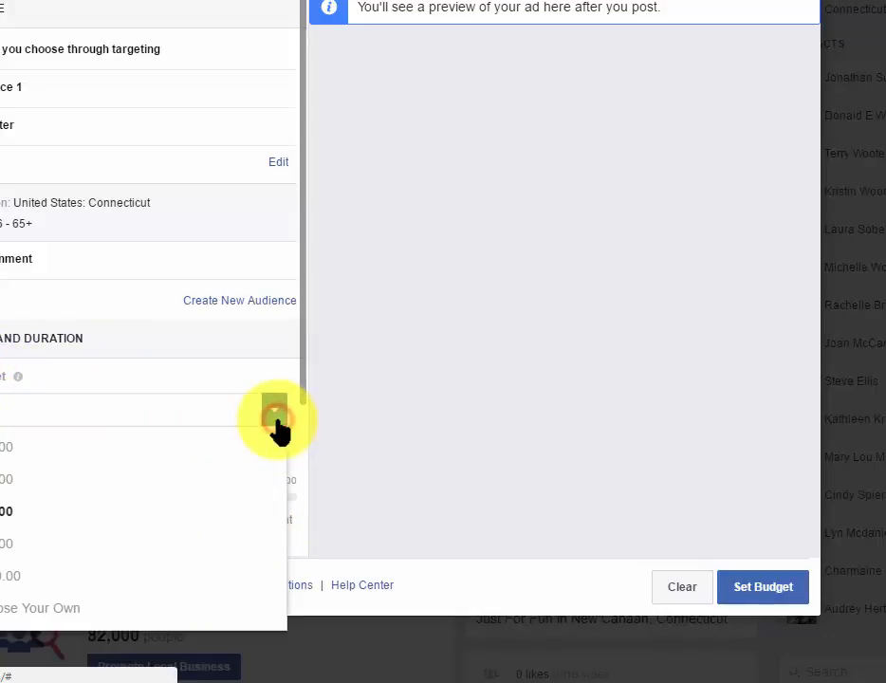
{"action": "left_click", "coordinate": [55, 481]}
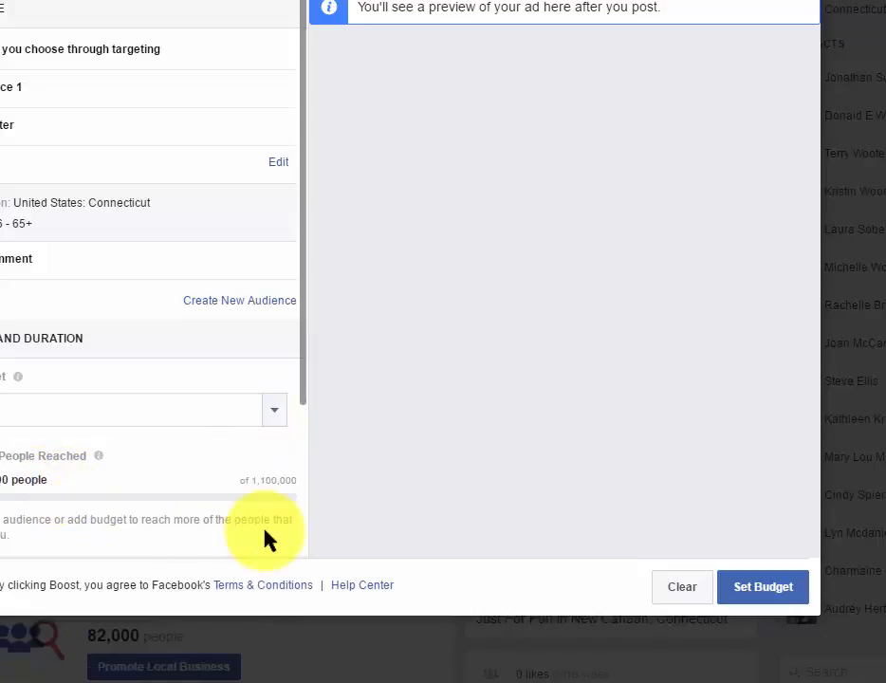
{"action": "left_click", "coordinate": [275, 410]}
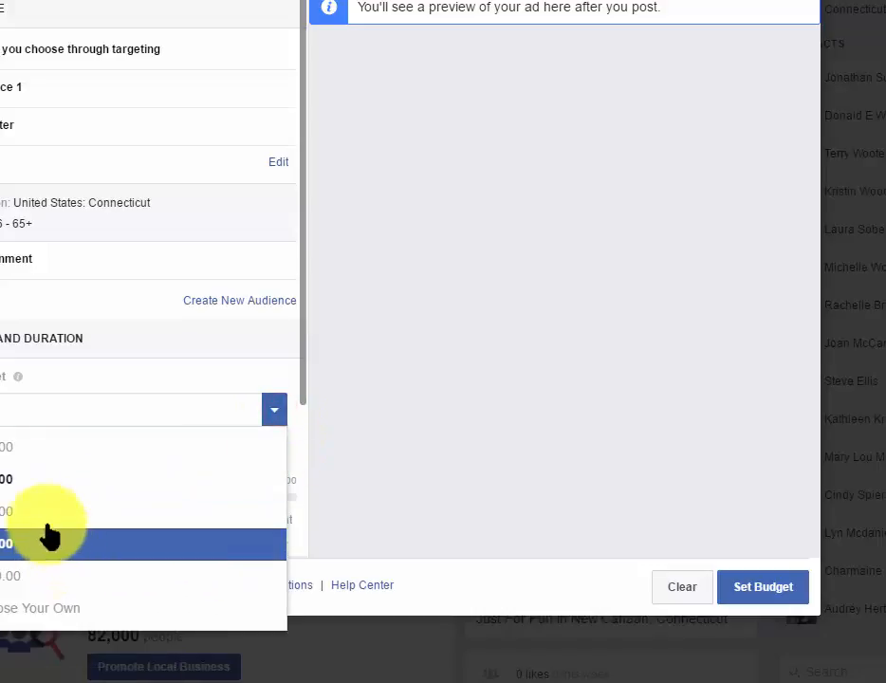
{"action": "left_click", "coordinate": [40, 517]}
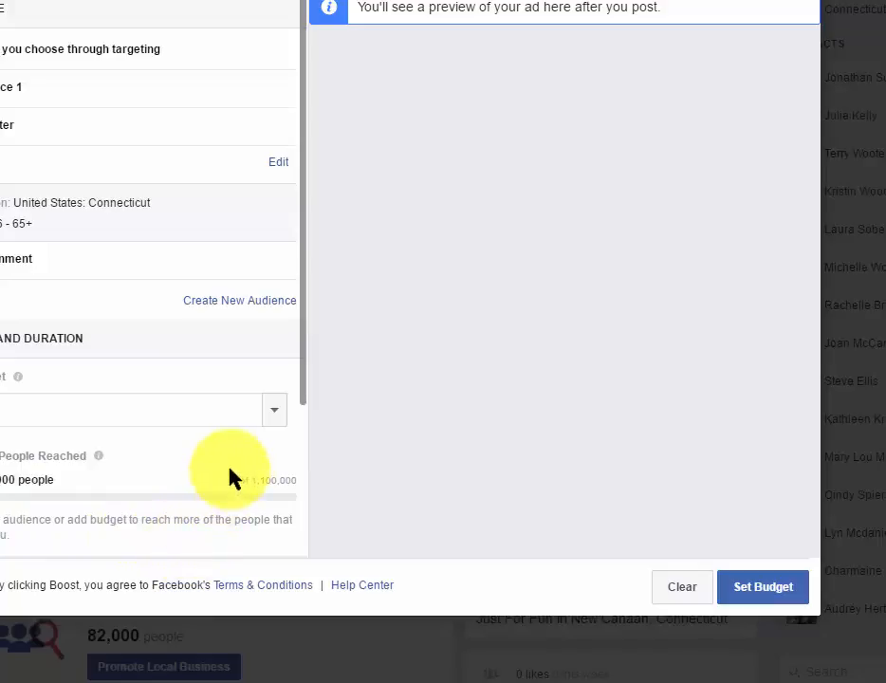
- Start a new audience for the boosted post and set its age range to 21–32
{"action": "left_click", "coordinate": [256, 302]}
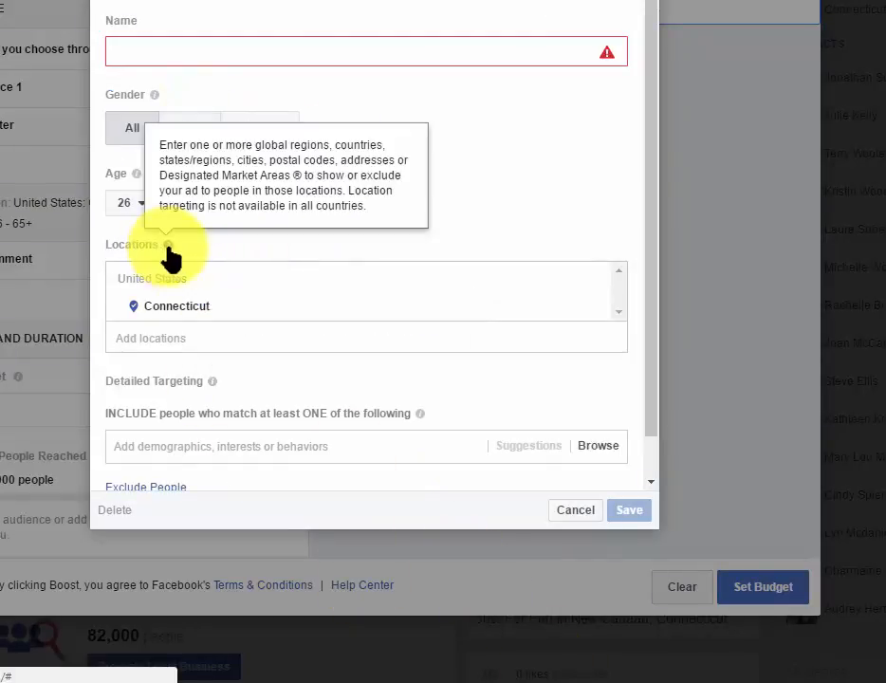
{"action": "left_click", "coordinate": [138, 200]}
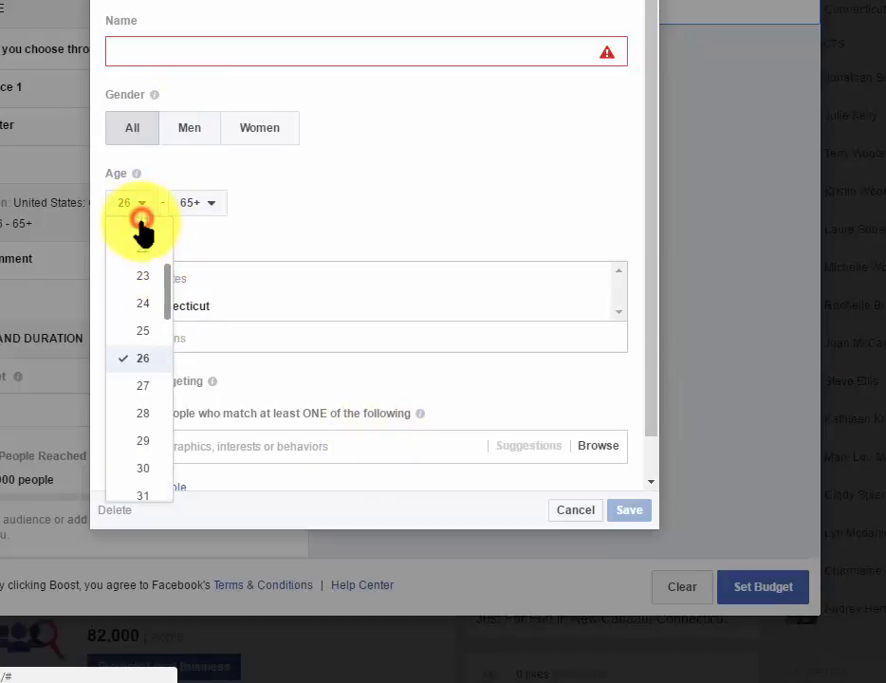
{"action": "left_click", "coordinate": [140, 225]}
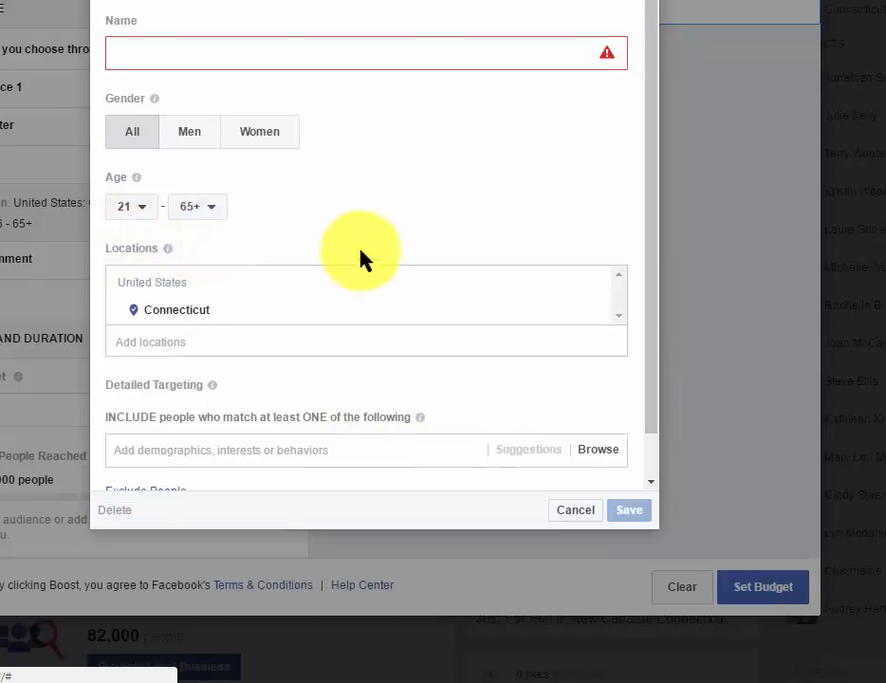
{"action": "left_click", "coordinate": [209, 206]}
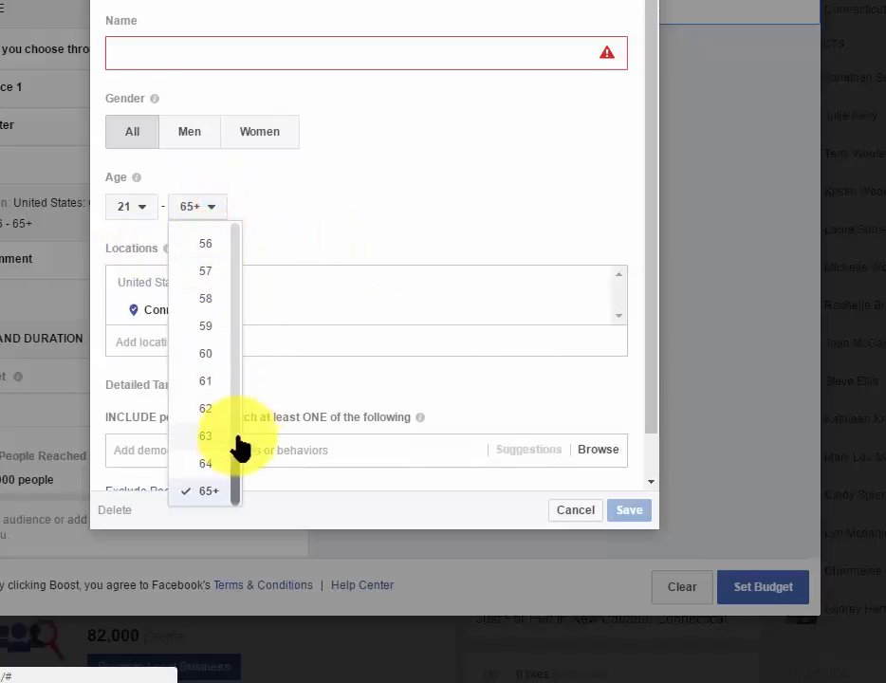
{"action": "left_click_drag", "start_coordinate": [233, 446], "coordinate": [233, 312]}
{"action": "left_click", "coordinate": [210, 372]}
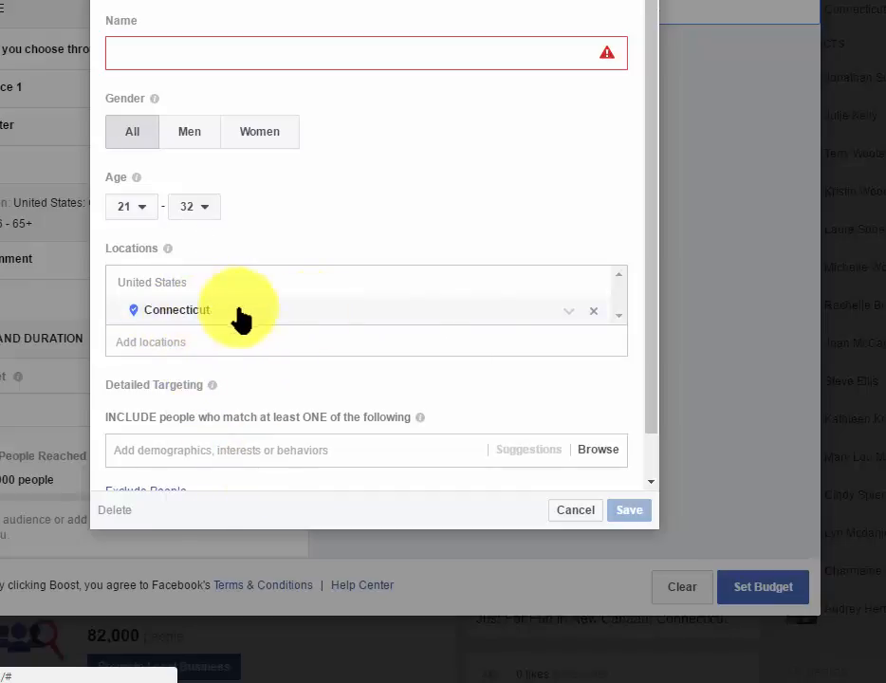
- Add Westchester County and Bergen County to the audience's targeted locations
{"action": "left_click", "coordinate": [145, 342]}
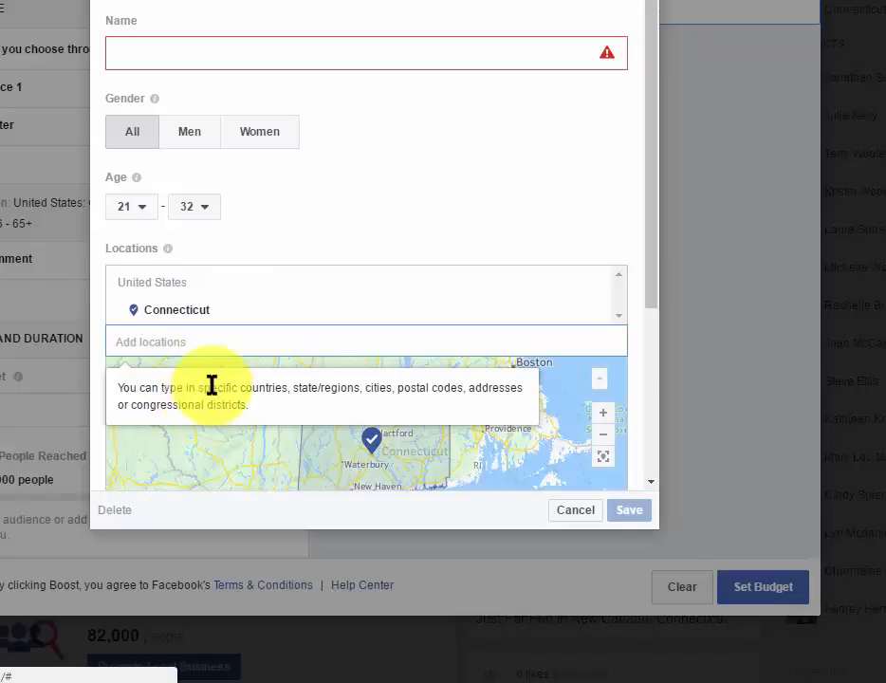
{"action": "type", "text": "West"}
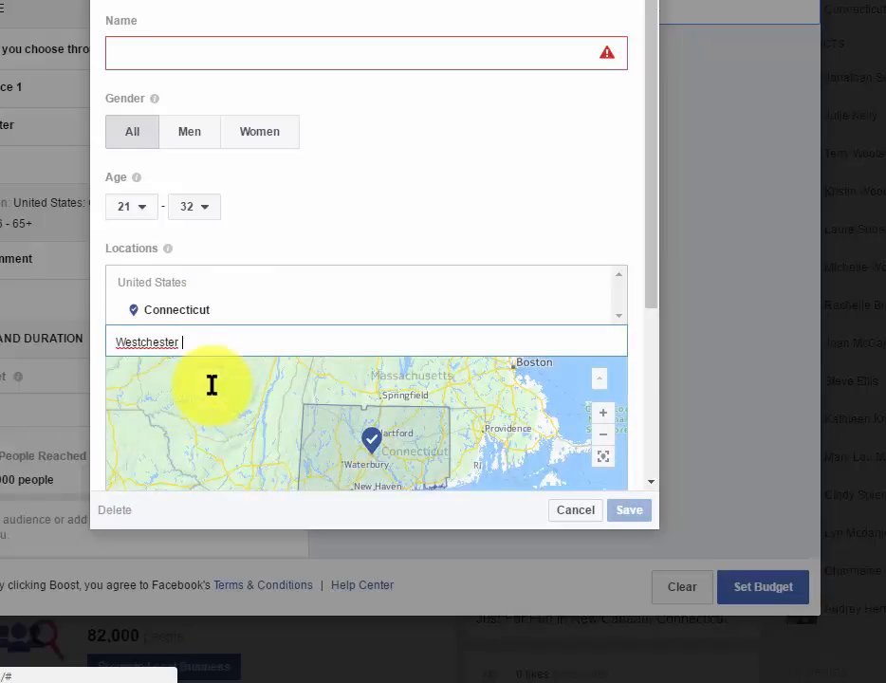
{"action": "type", "text": "chester"}
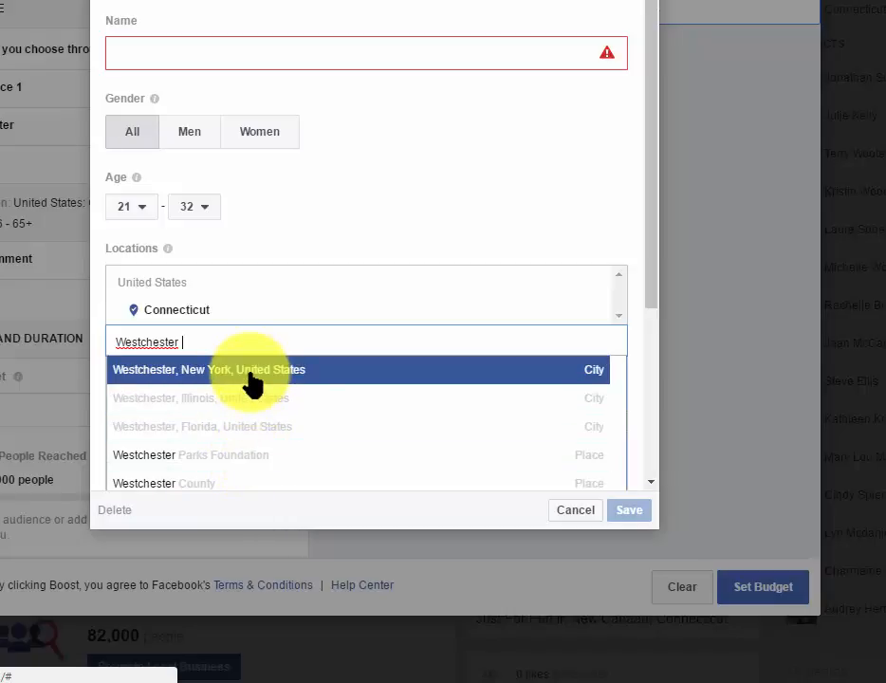
{"action": "left_click", "coordinate": [210, 483]}
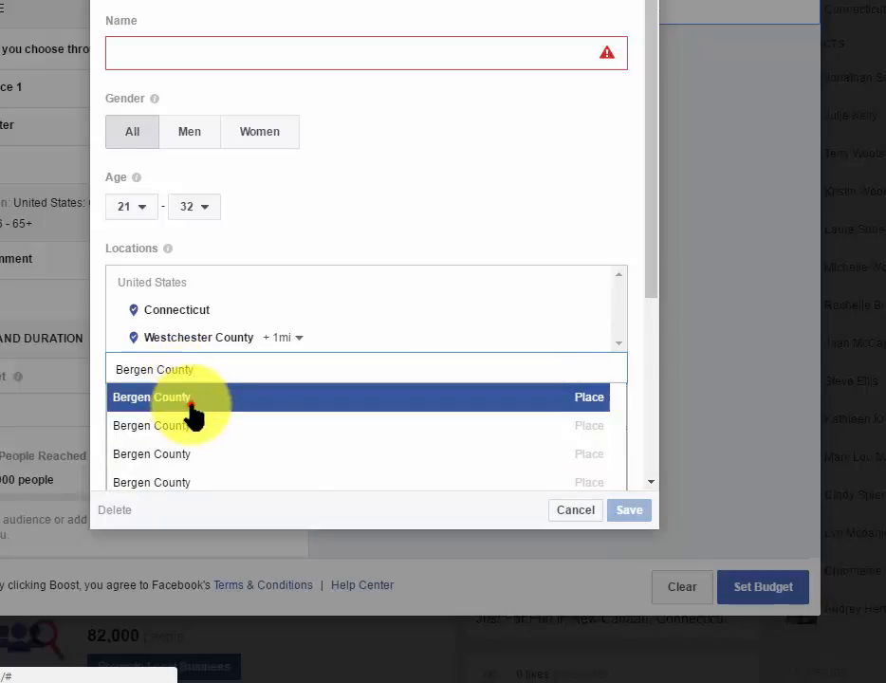
{"action": "left_click", "coordinate": [191, 408]}
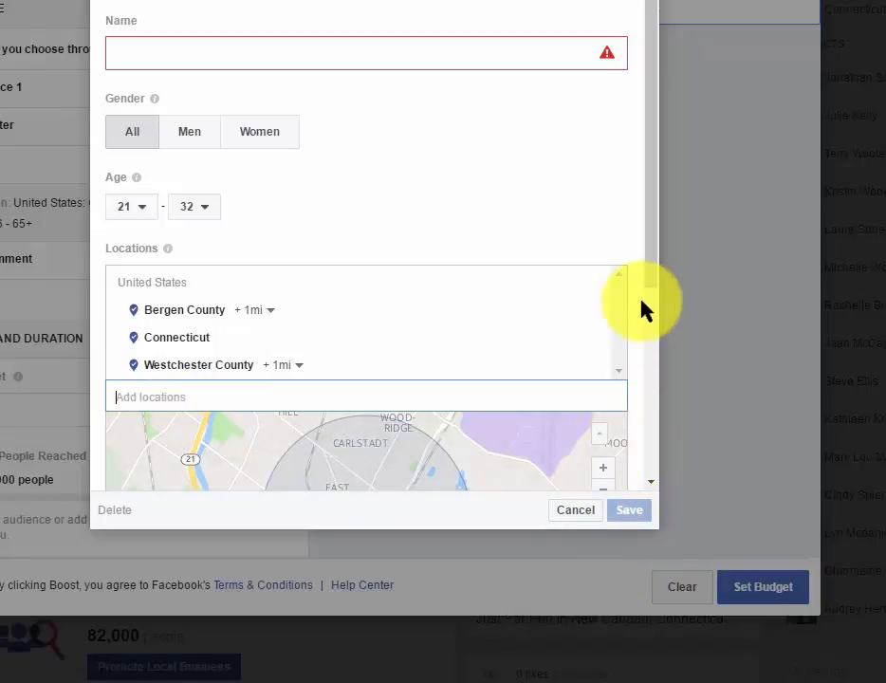
- Examine the Demographics and Interests categories for detailed targeting, including the subcategories of Shopping and fashion
{"action": "left_click_drag", "start_coordinate": [651, 281], "coordinate": [685, 516]}
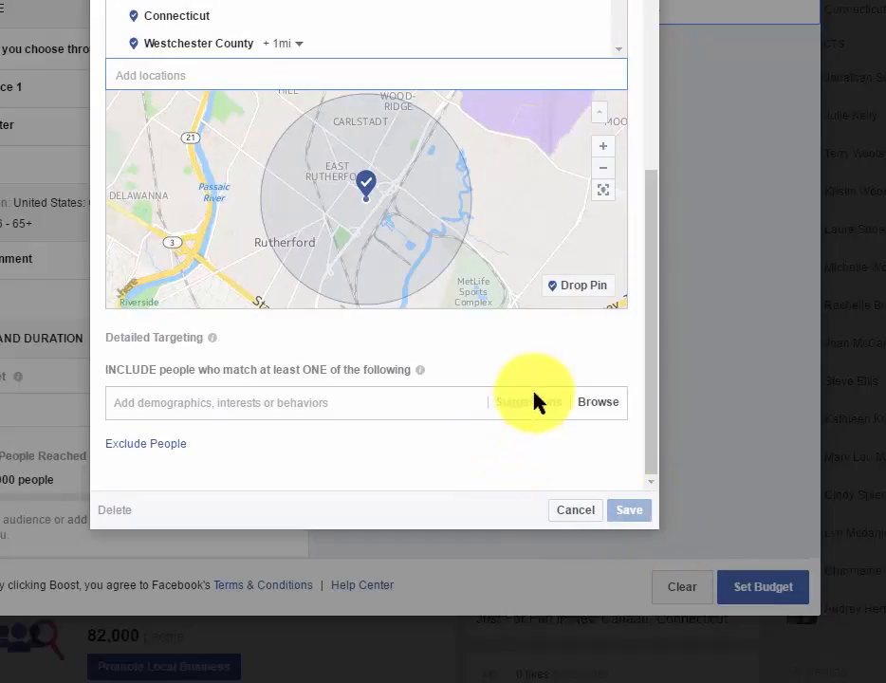
{"action": "left_click", "coordinate": [586, 404]}
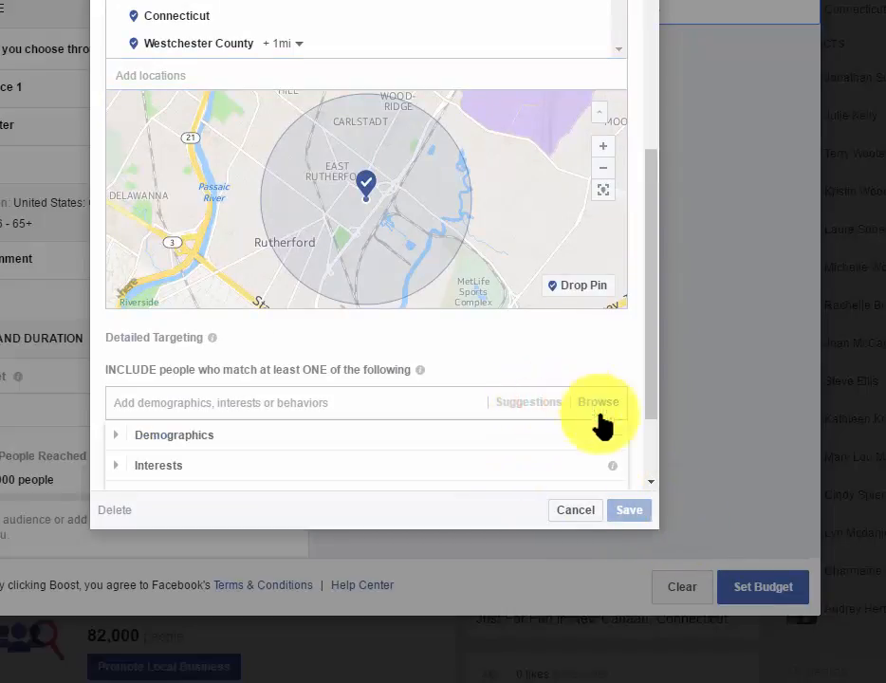
{"action": "left_click", "coordinate": [179, 437]}
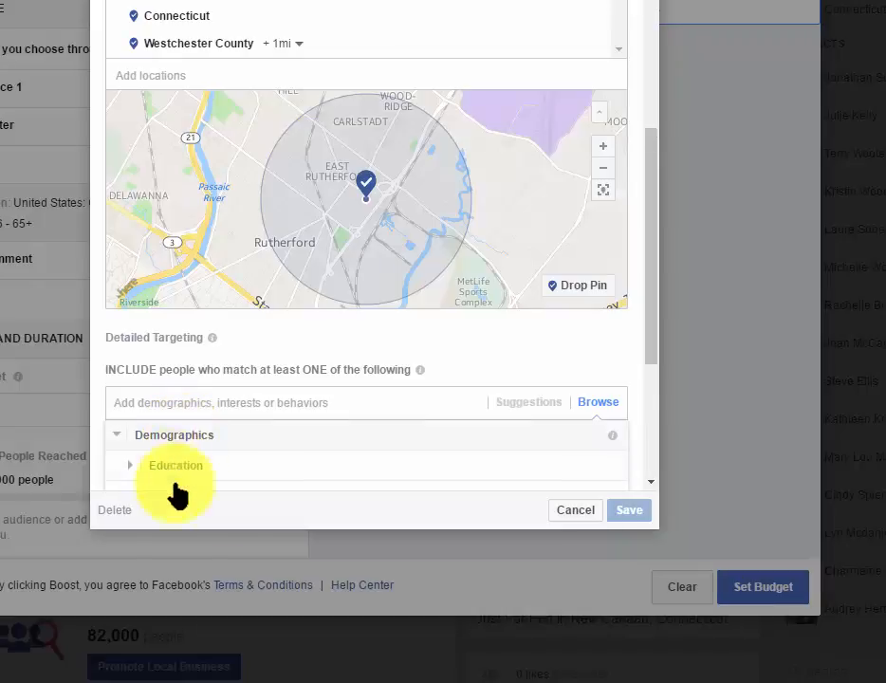
{"action": "left_click_drag", "start_coordinate": [653, 311], "coordinate": [669, 438]}
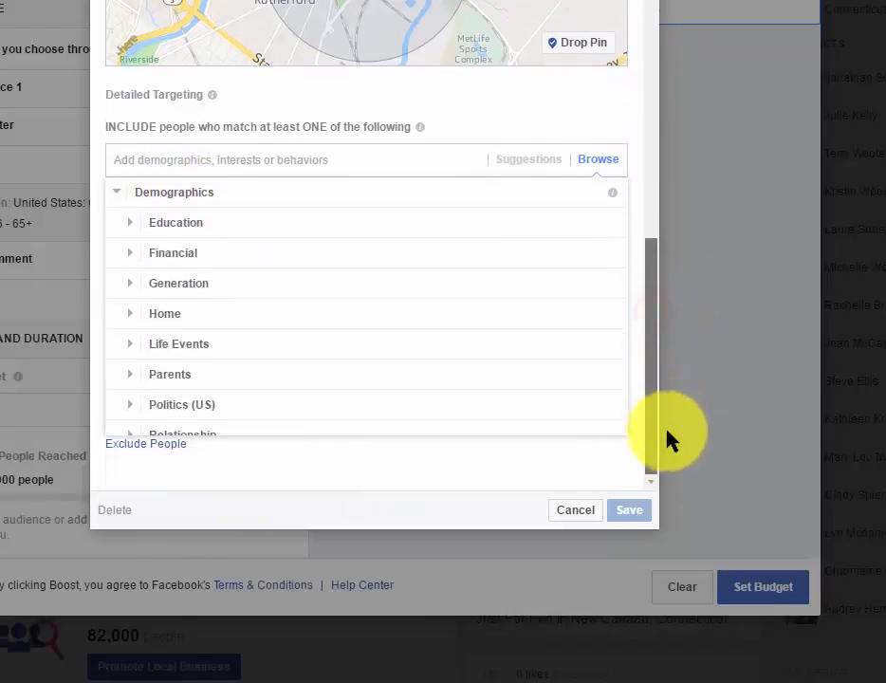
{"action": "left_click", "coordinate": [671, 457]}
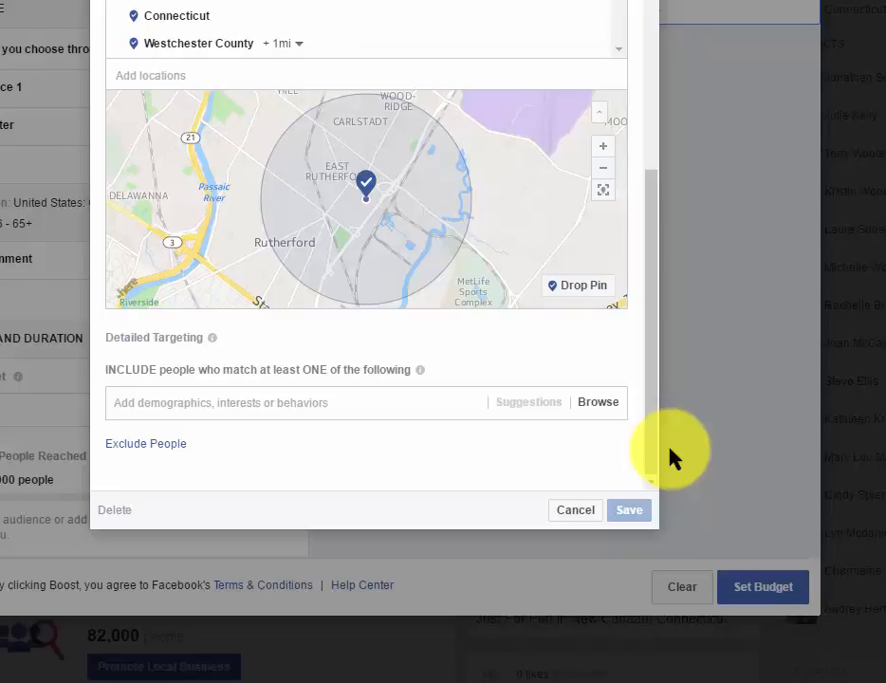
{"action": "left_click", "coordinate": [598, 402]}
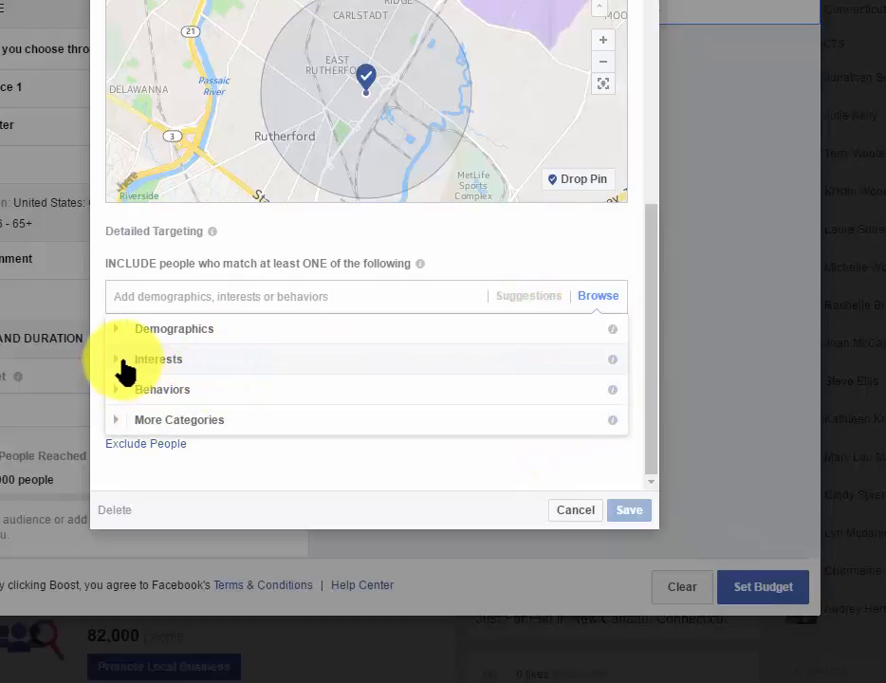
{"action": "left_click", "coordinate": [114, 364]}
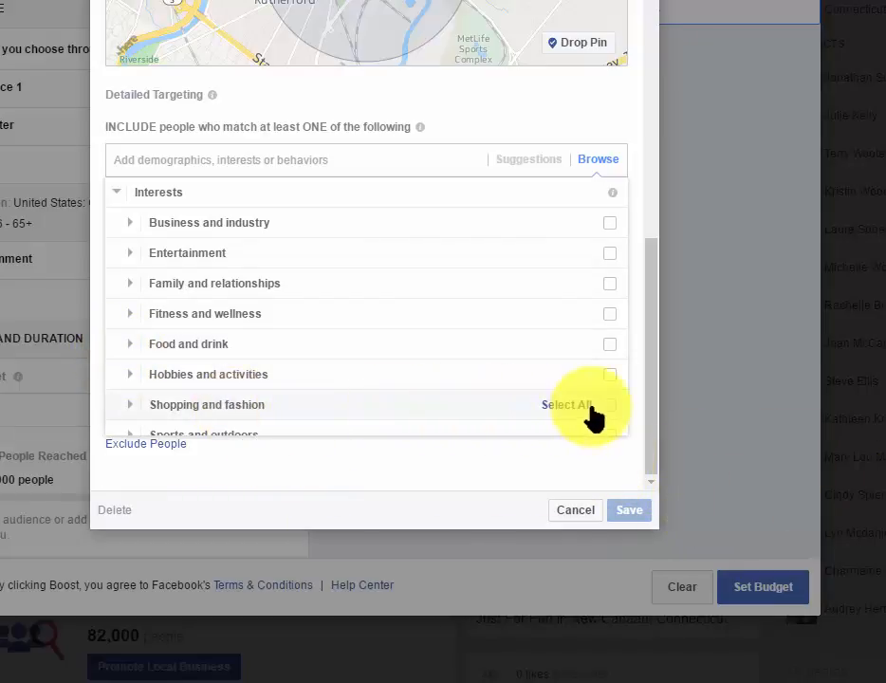
{"action": "left_click", "coordinate": [130, 404]}
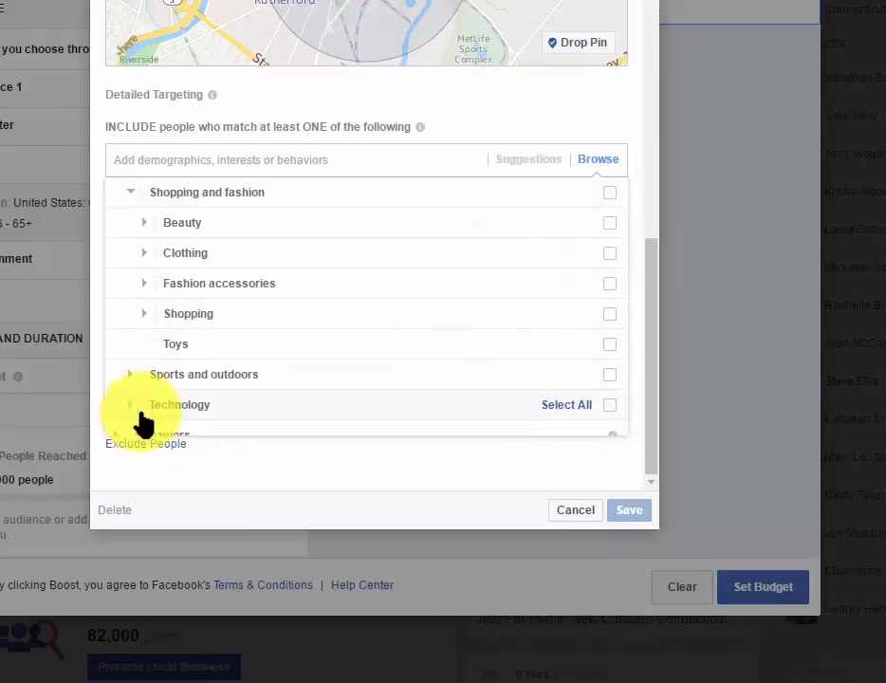
{"action": "left_click", "coordinate": [645, 358]}
{"action": "left_click_drag", "start_coordinate": [659, 382], "coordinate": [654, 419]}
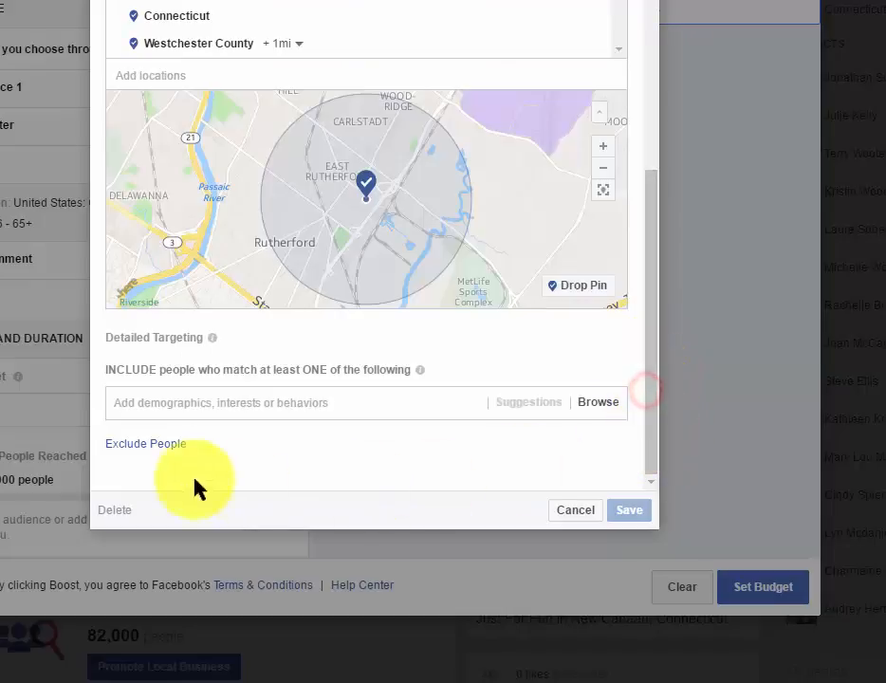
- Include the income brackets $125,000 - $149,999 and $100,000 - $124,999 in the audience's detailed targeting
{"action": "left_click", "coordinate": [590, 404]}
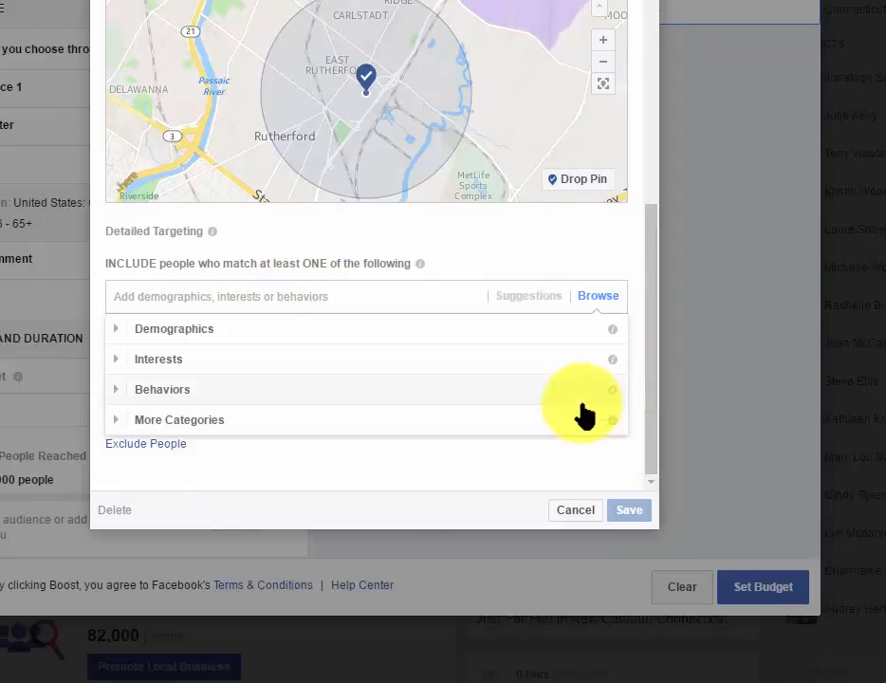
{"action": "left_click", "coordinate": [172, 330]}
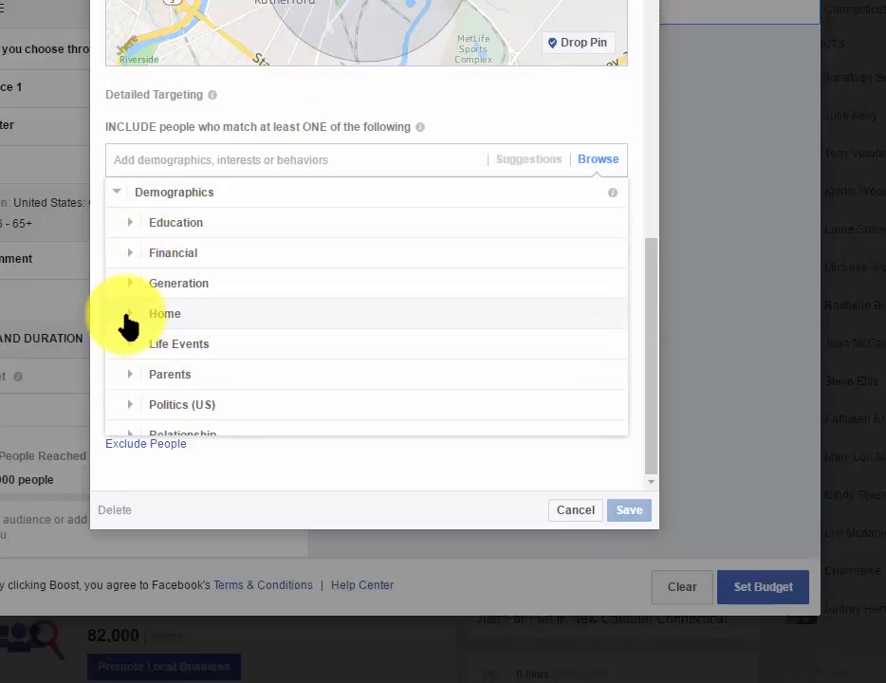
{"action": "left_click", "coordinate": [128, 257]}
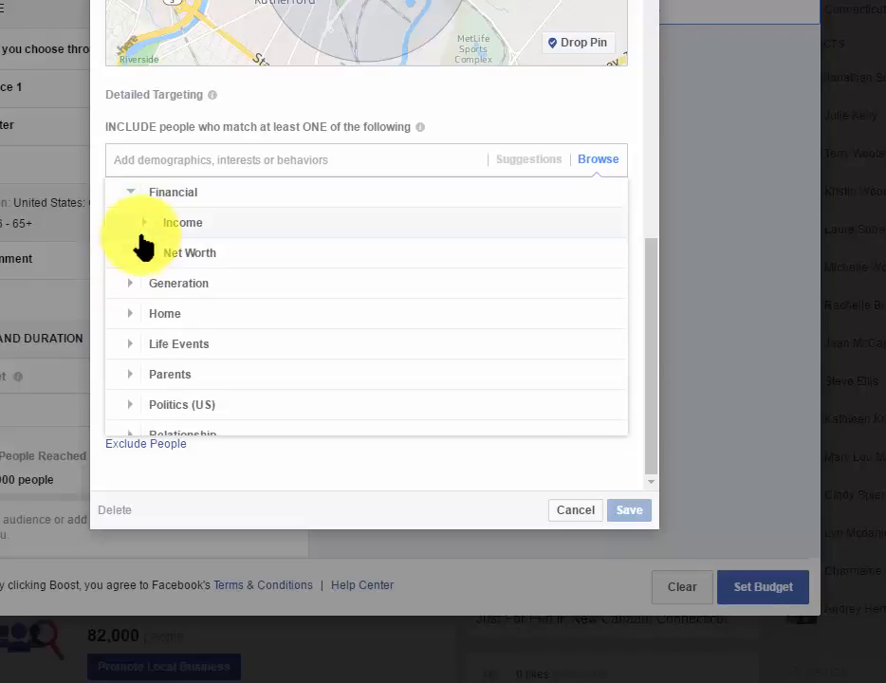
{"action": "left_click", "coordinate": [142, 225]}
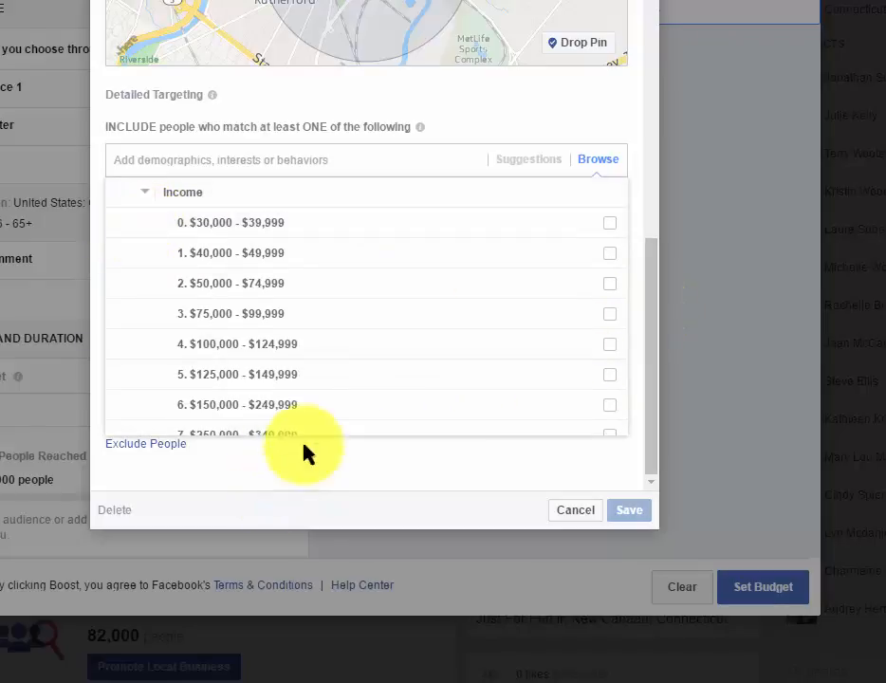
{"action": "left_click", "coordinate": [270, 375]}
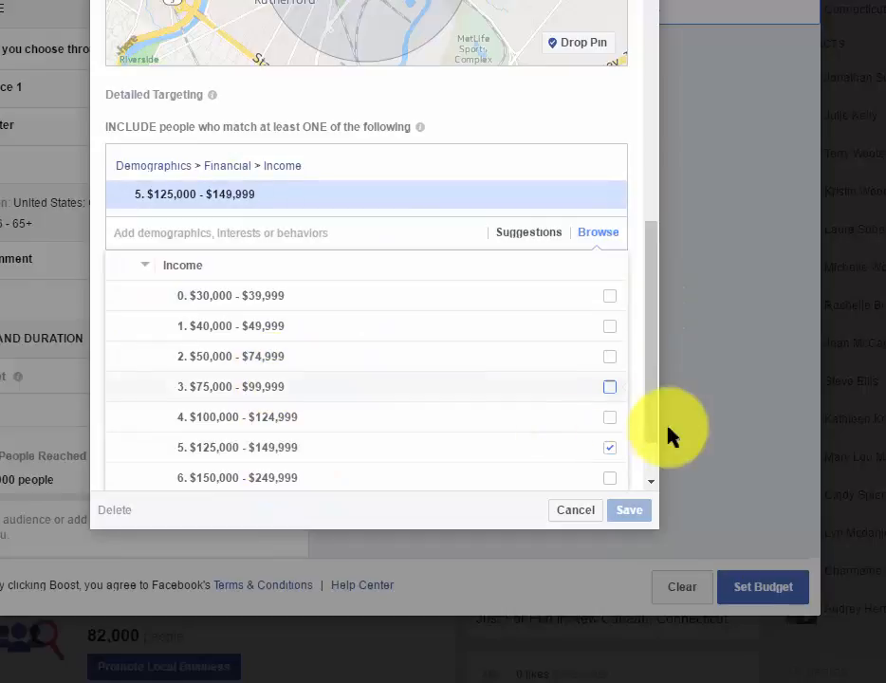
{"action": "left_click", "coordinate": [607, 420]}
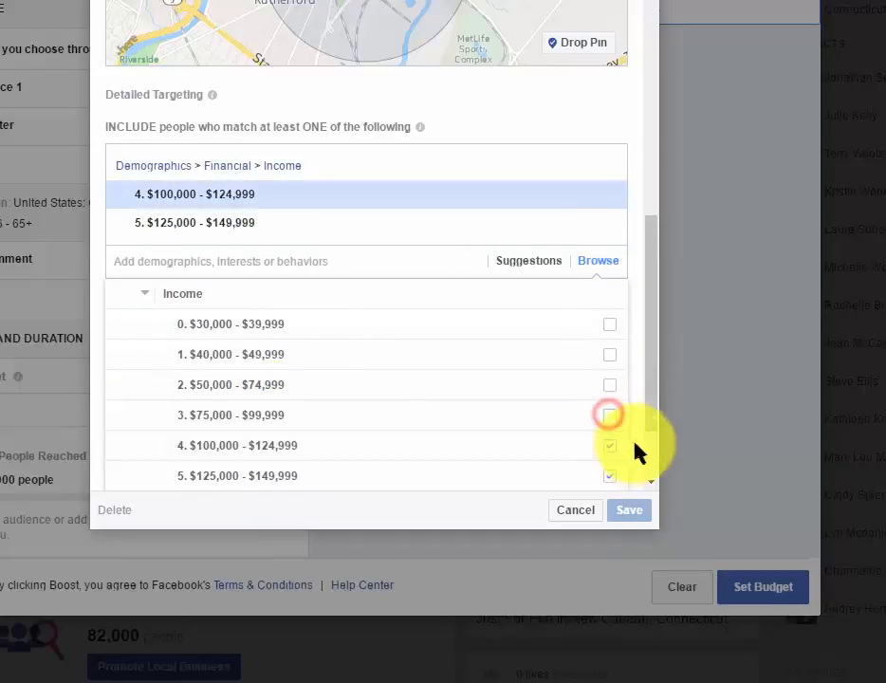
{"action": "left_click_drag", "start_coordinate": [646, 416], "coordinate": [653, 448]}
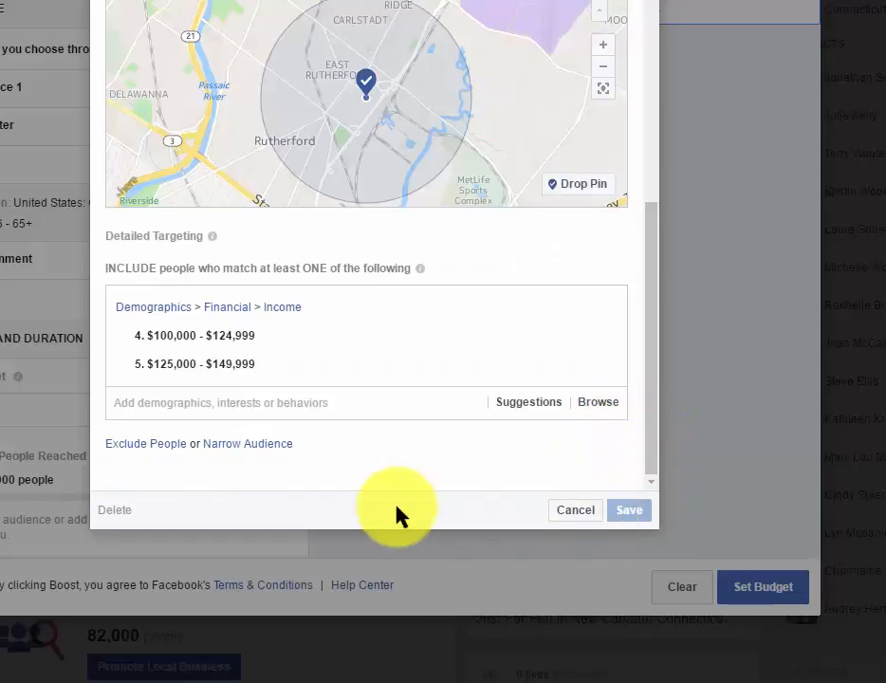
- Add University of Colorado Boulder as a targeted school under Education and try to save the audience
{"action": "left_click", "coordinate": [133, 305]}
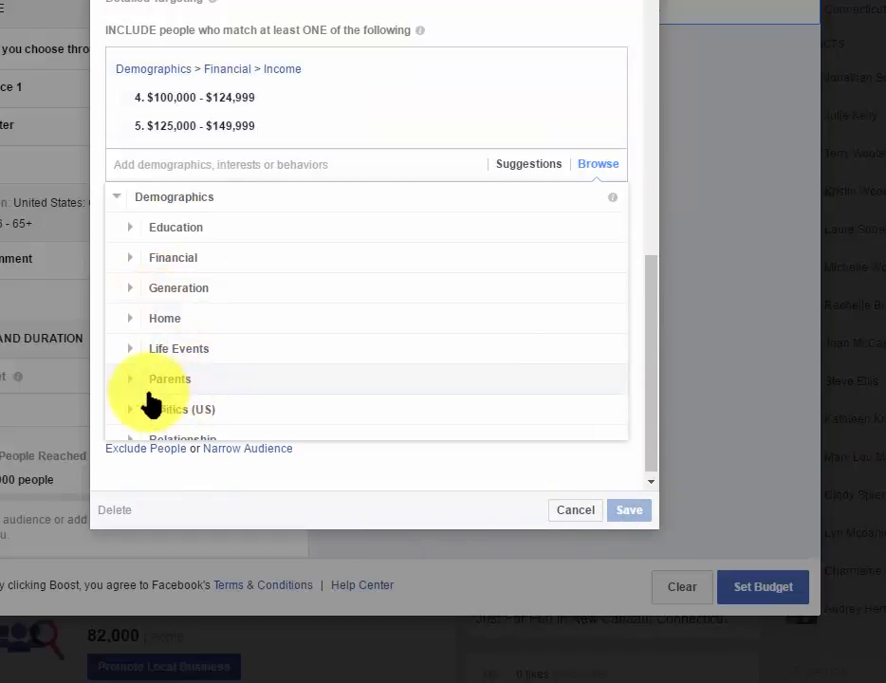
{"action": "left_click", "coordinate": [131, 231]}
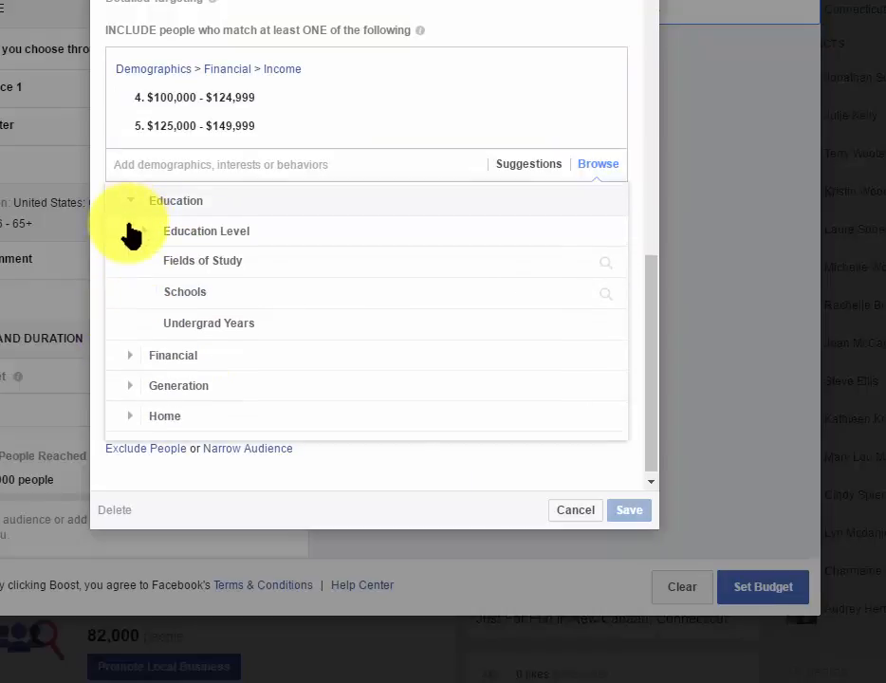
{"action": "left_click", "coordinate": [214, 289]}
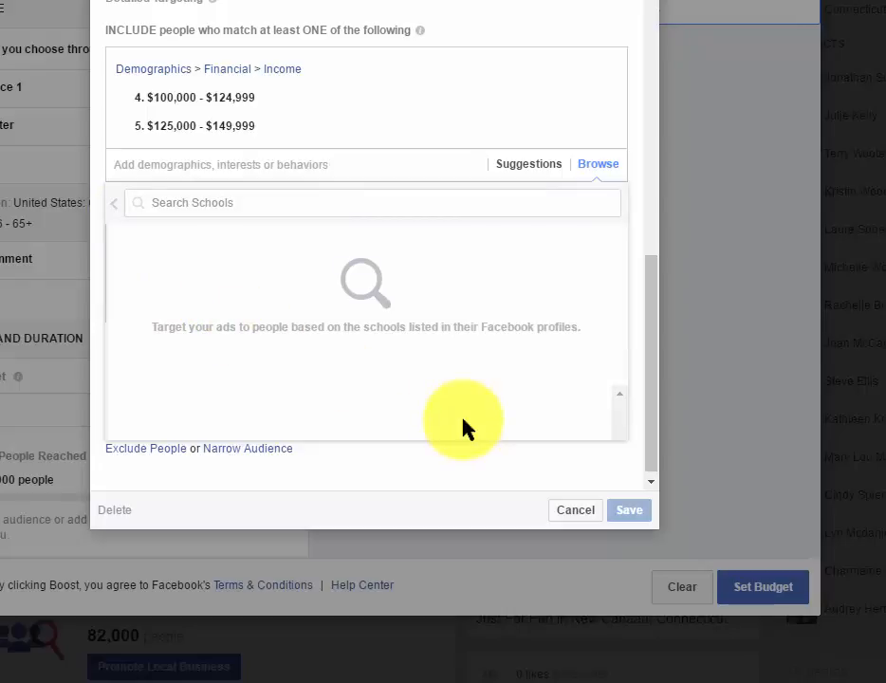
{"action": "left_click", "coordinate": [157, 204]}
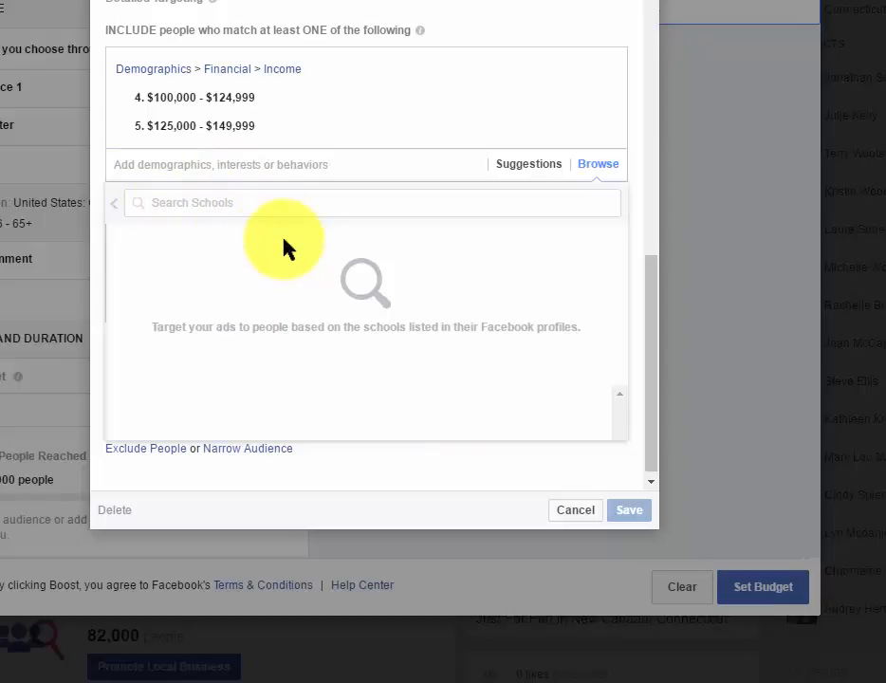
{"action": "type", "text": "Universit"}
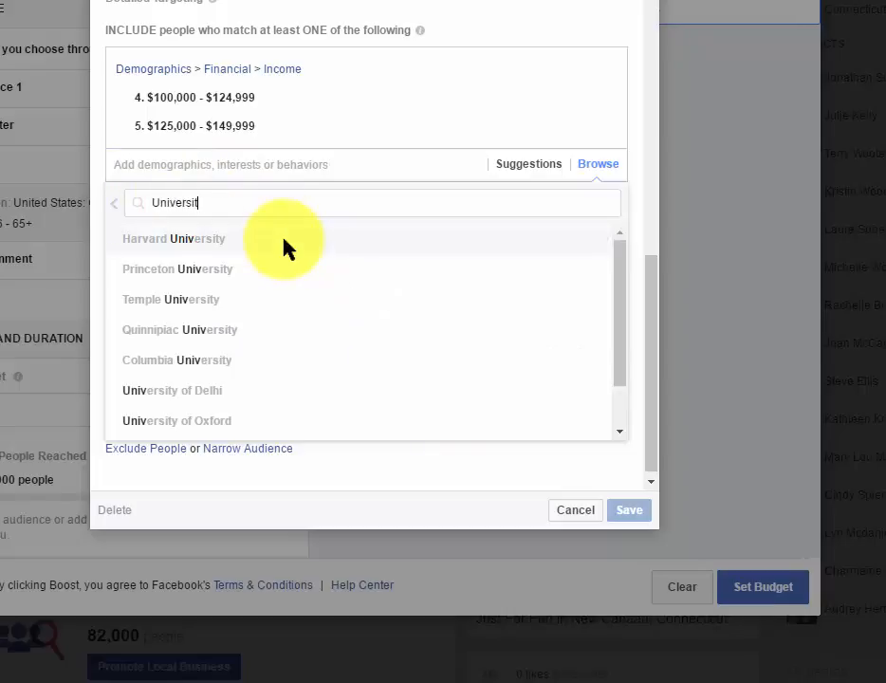
{"action": "type", "text": "y of Colro"}
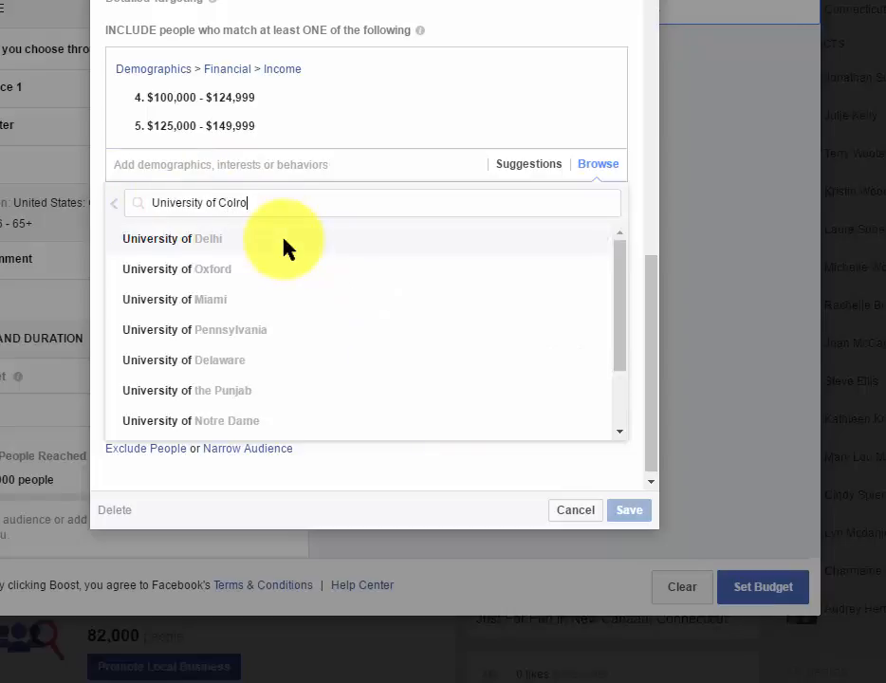
{"action": "type", "text": "ado"}
{"action": "key", "text": "ctrl+BackSpace"}
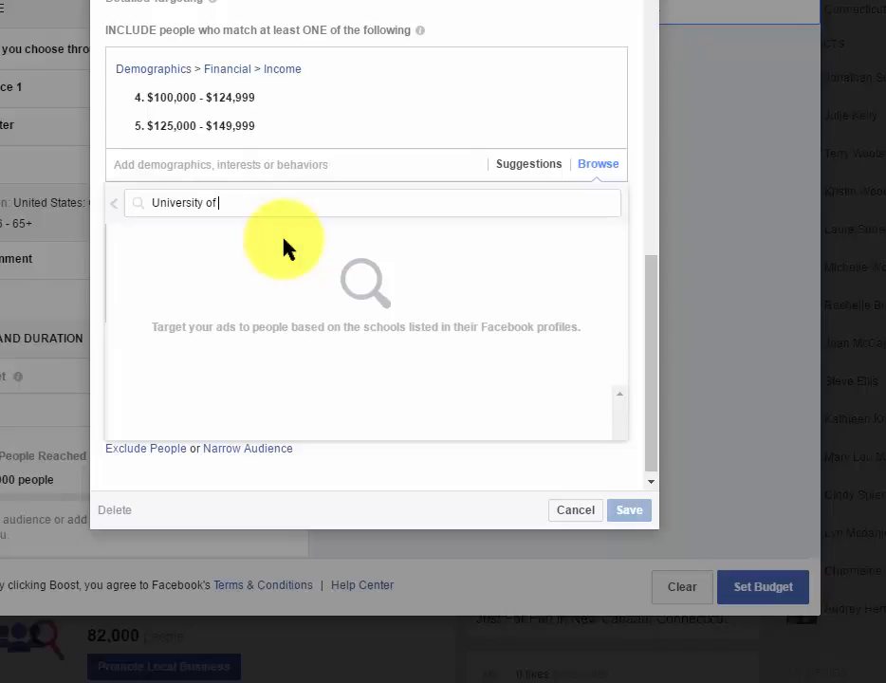
{"action": "type", "text": "Color"}
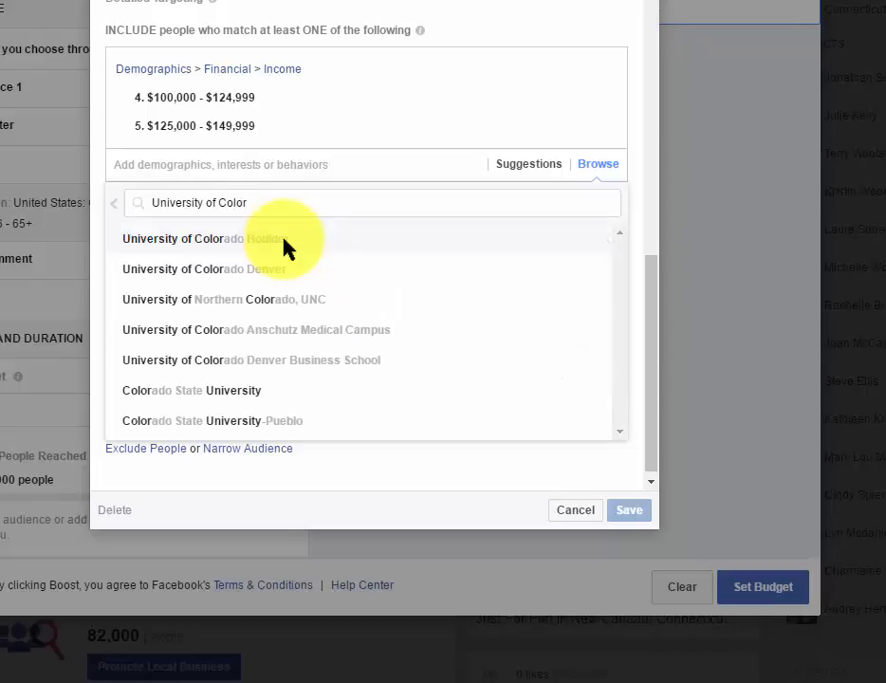
{"action": "left_click", "coordinate": [287, 242]}
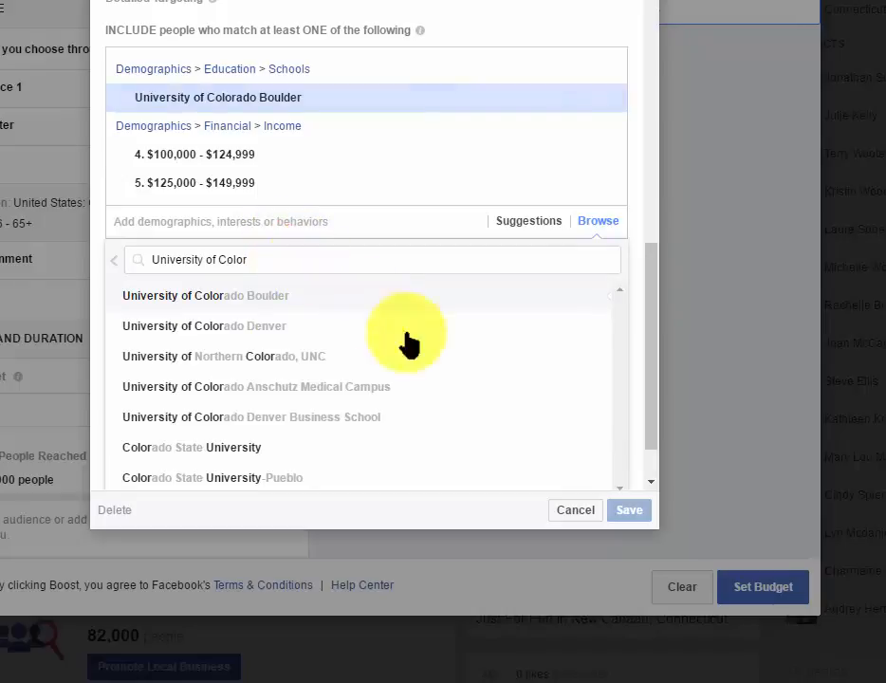
{"action": "left_click_drag", "start_coordinate": [653, 405], "coordinate": [661, 450]}
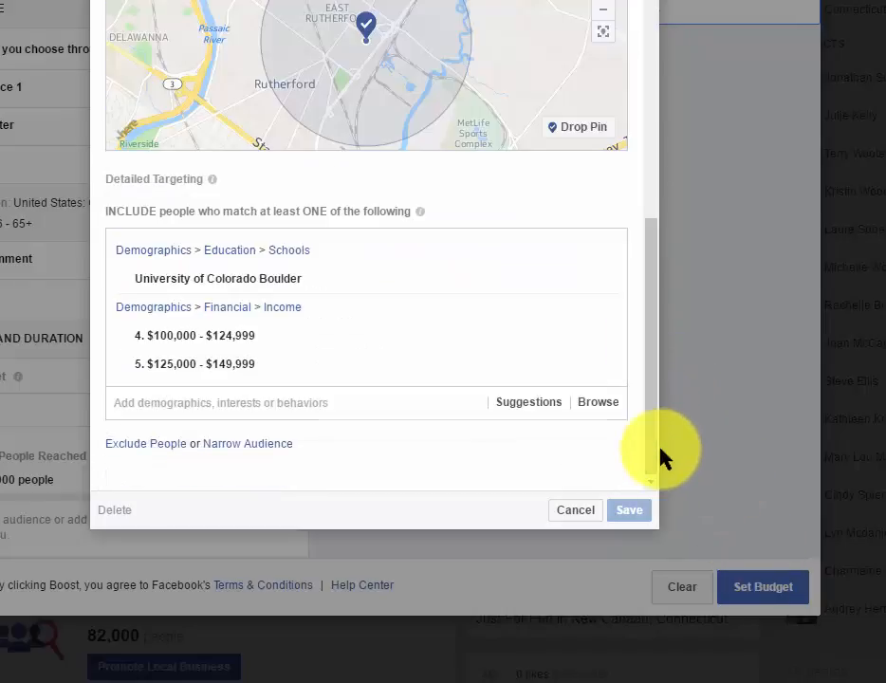
{"action": "left_click", "coordinate": [630, 514]}
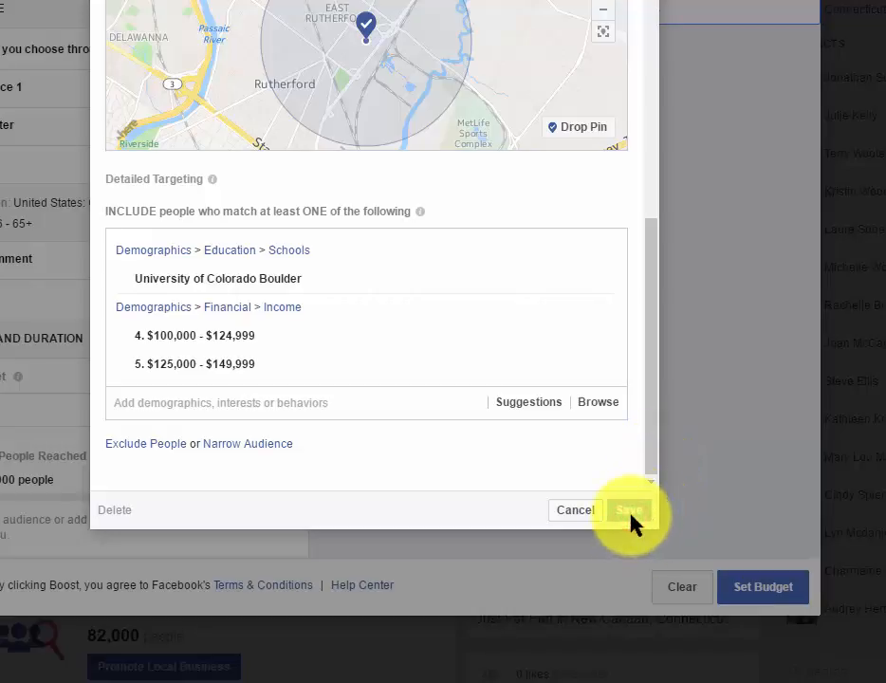
{"action": "left_click", "coordinate": [631, 510]}
- Narrow the audience to people who must also match the life event Away from family, and try to save it
{"action": "left_click_drag", "start_coordinate": [650, 442], "coordinate": [653, 463]}
{"action": "left_click", "coordinate": [214, 444]}
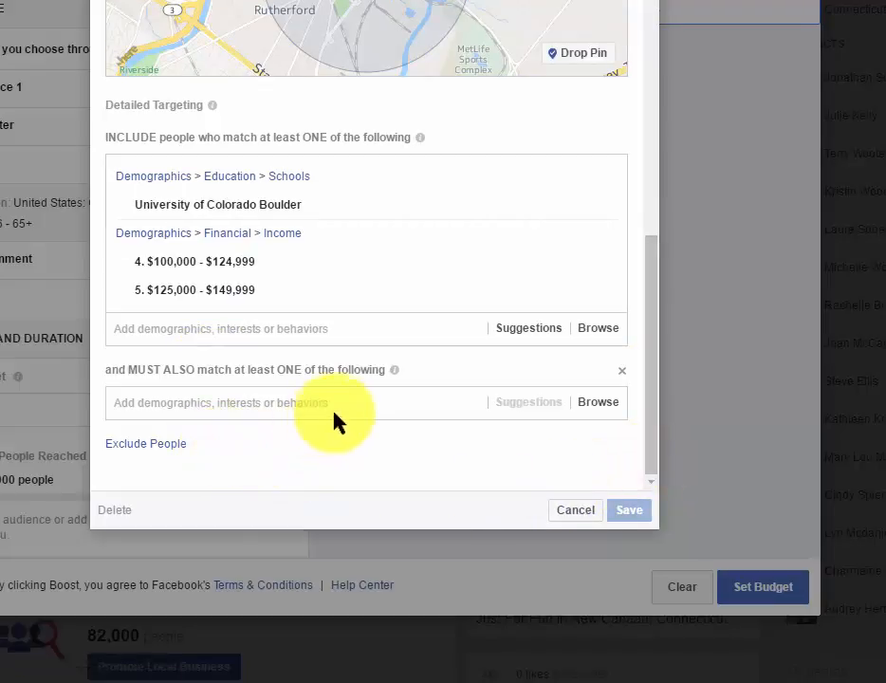
{"action": "left_click", "coordinate": [592, 404]}
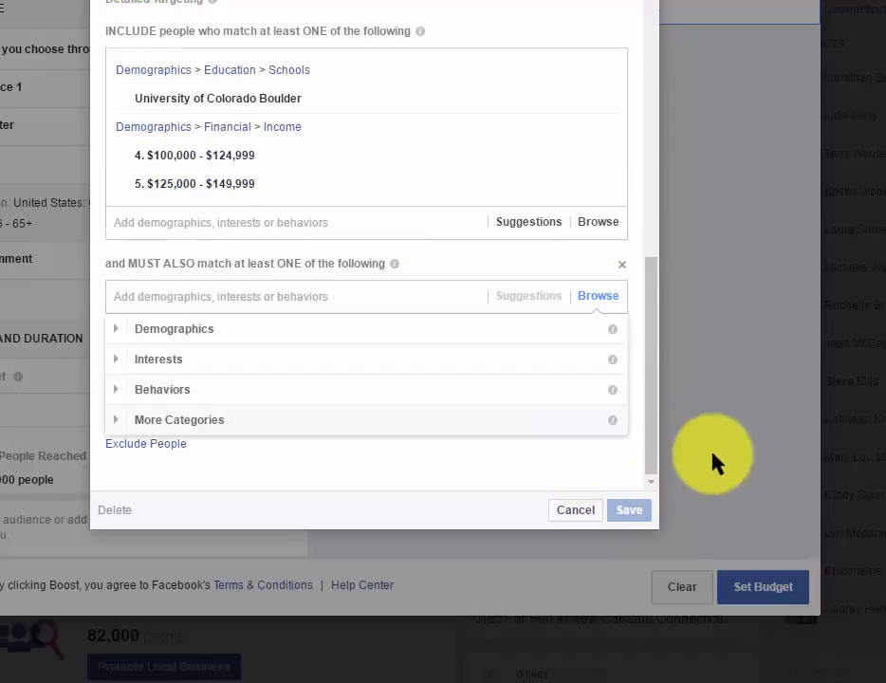
{"action": "left_click", "coordinate": [121, 332]}
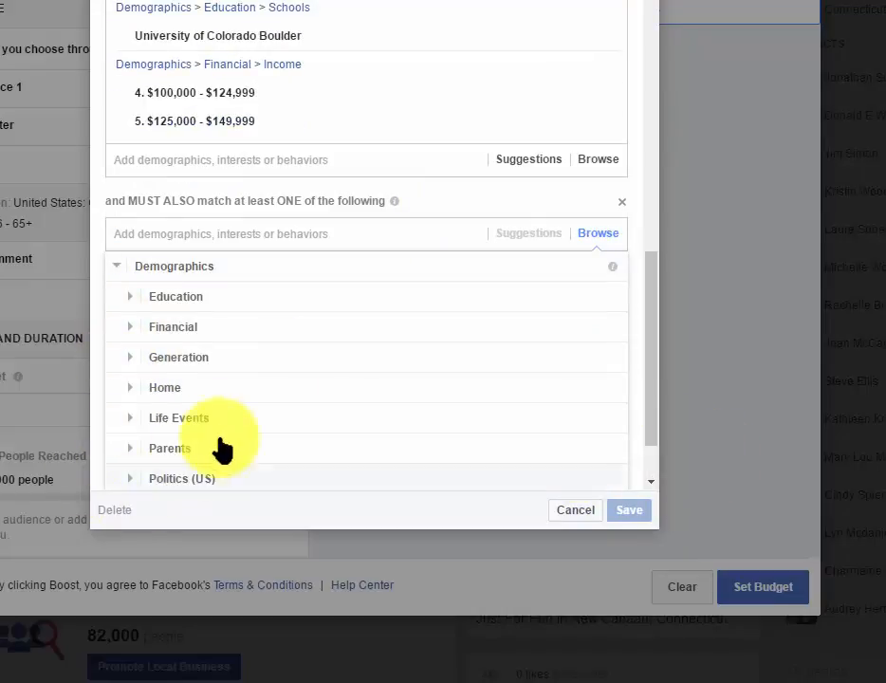
{"action": "left_click", "coordinate": [198, 417]}
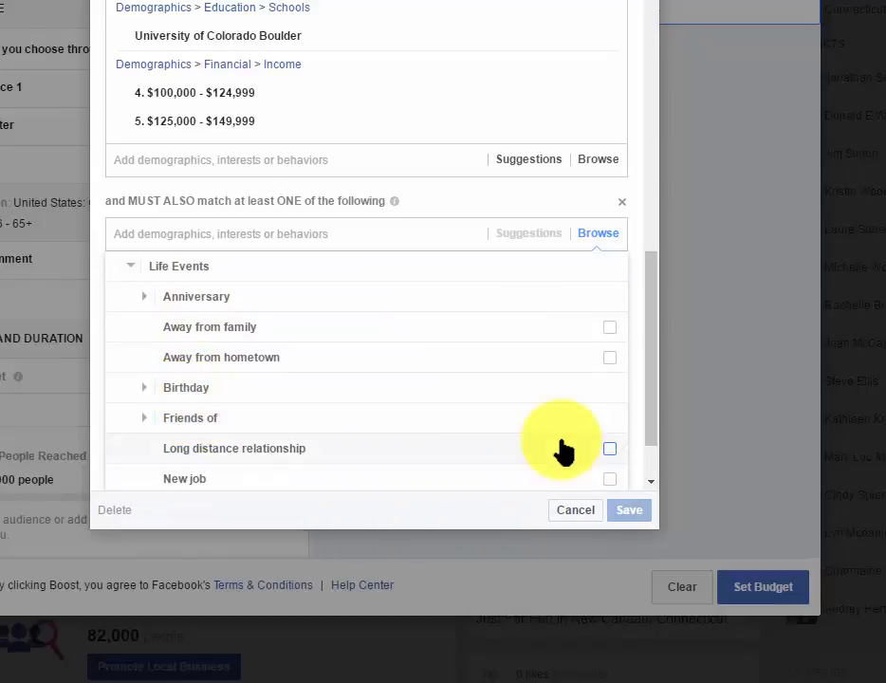
{"action": "left_click", "coordinate": [245, 326]}
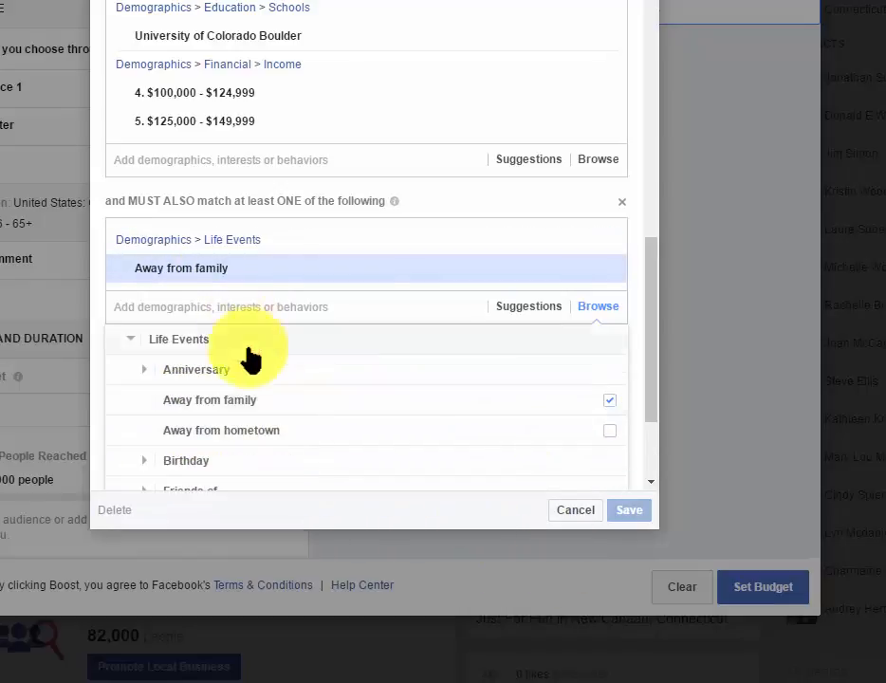
{"action": "left_click", "coordinate": [629, 518]}
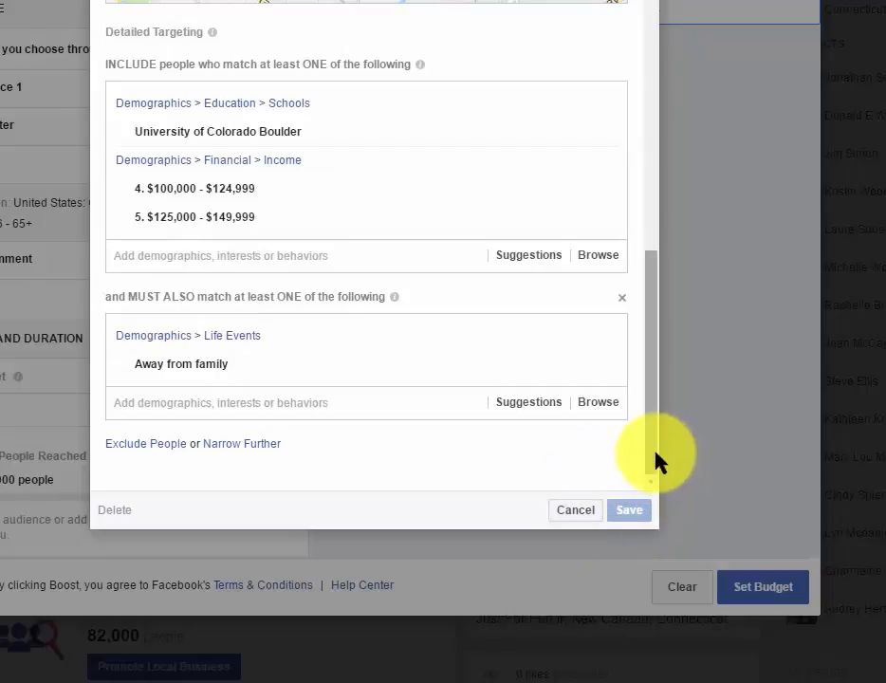
{"action": "left_click_drag", "start_coordinate": [645, 462], "coordinate": [647, 476]}
{"action": "left_click", "coordinate": [647, 477]}
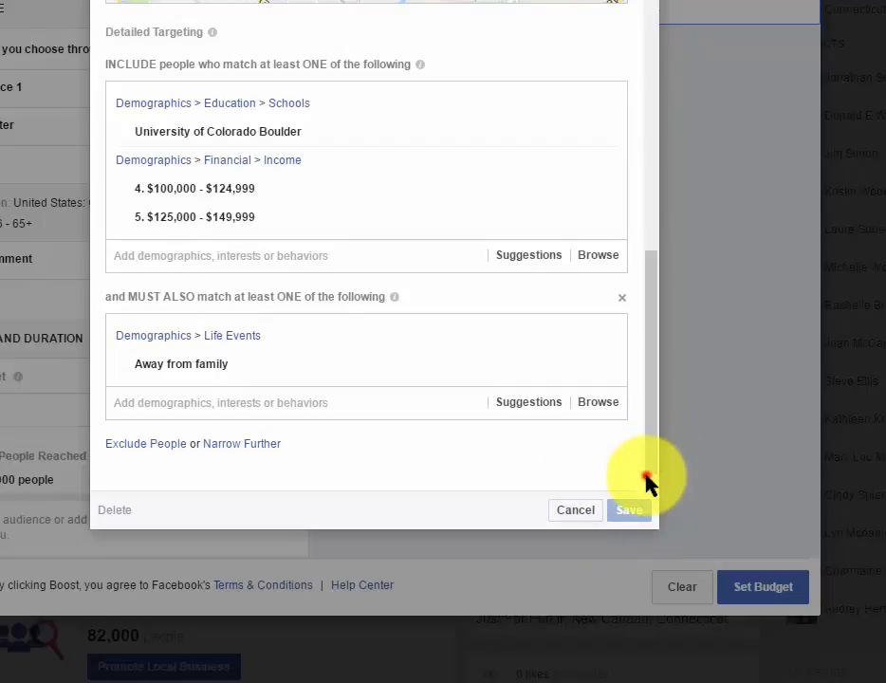
{"action": "left_click", "coordinate": [646, 477]}
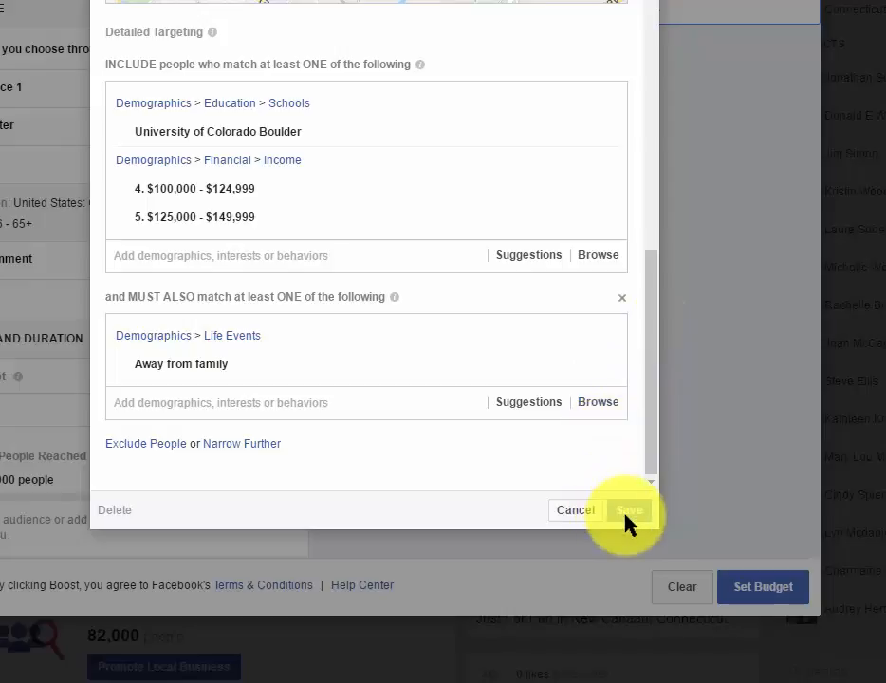
- Try to save the custom audience again and close the audience editor
{"action": "left_click", "coordinate": [643, 512]}
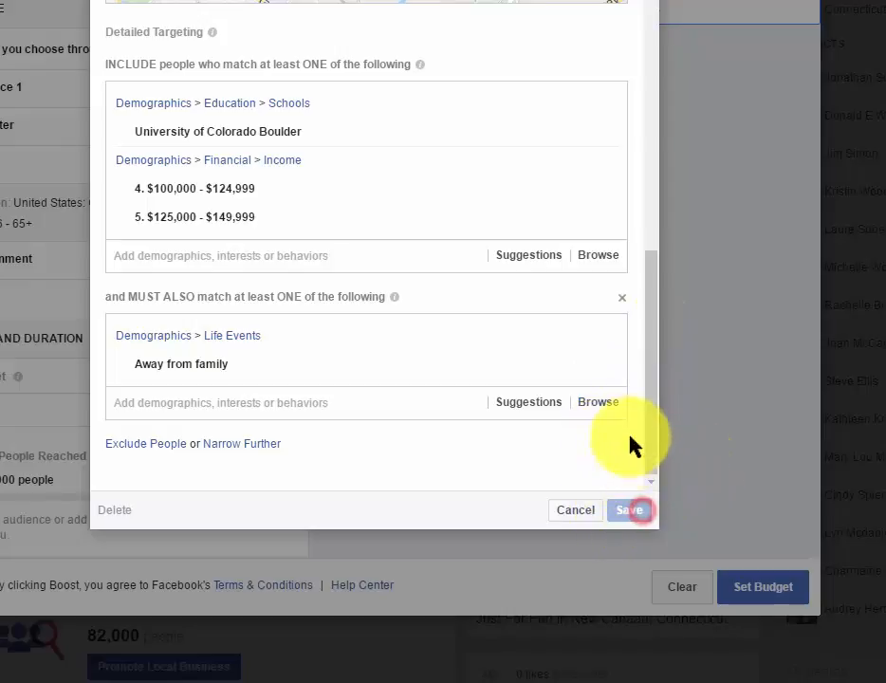
{"action": "left_click", "coordinate": [638, 419]}
{"action": "left_click_drag", "start_coordinate": [639, 401], "coordinate": [645, 437]}
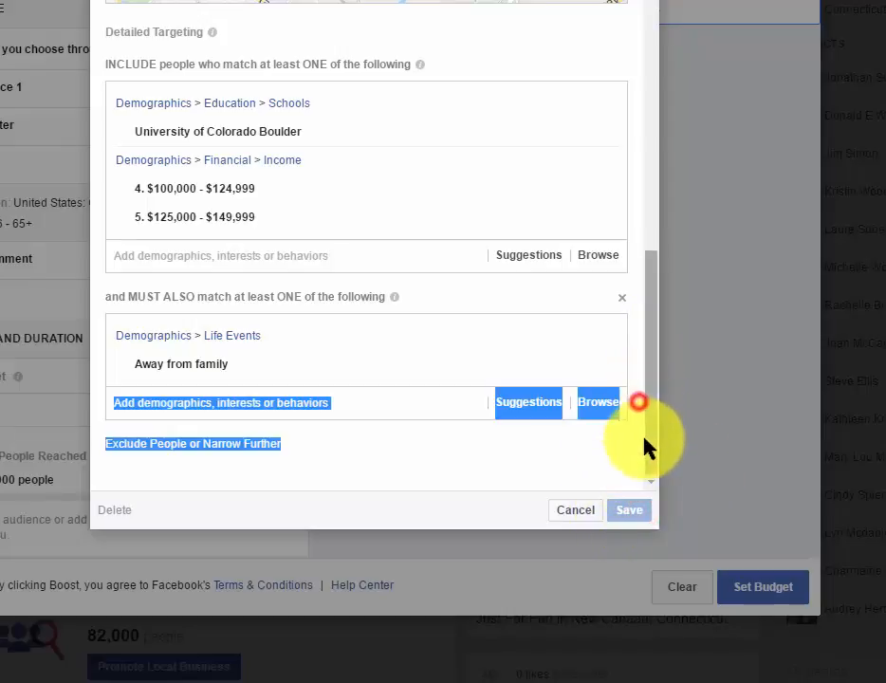
{"action": "left_click", "coordinate": [641, 1]}
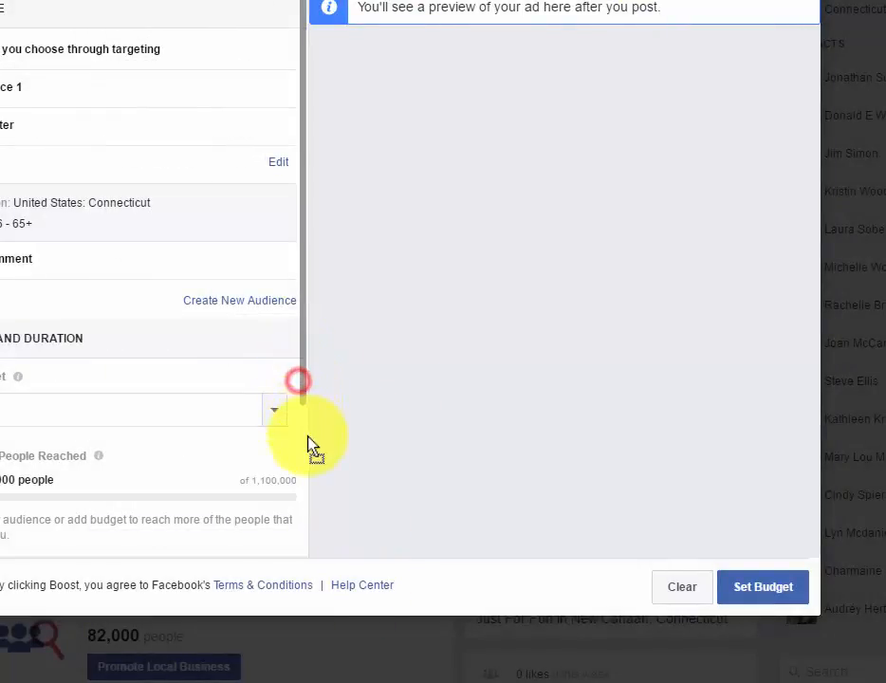
- Set the boost's duration to 14 days, then clear the boost settings to return to the post composer
{"action": "left_click_drag", "start_coordinate": [302, 384], "coordinate": [319, 522]}
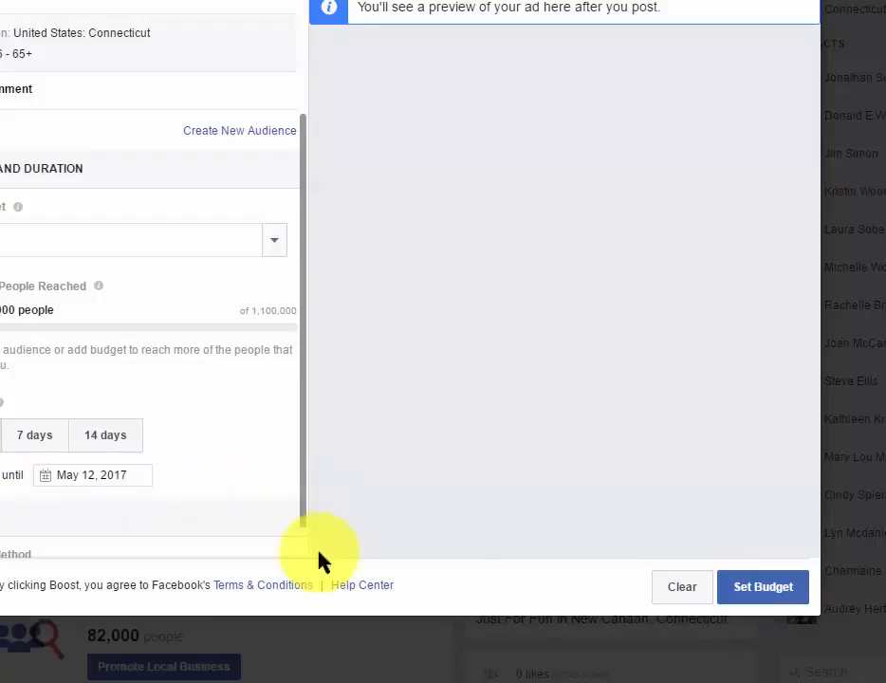
{"action": "left_click", "coordinate": [109, 435]}
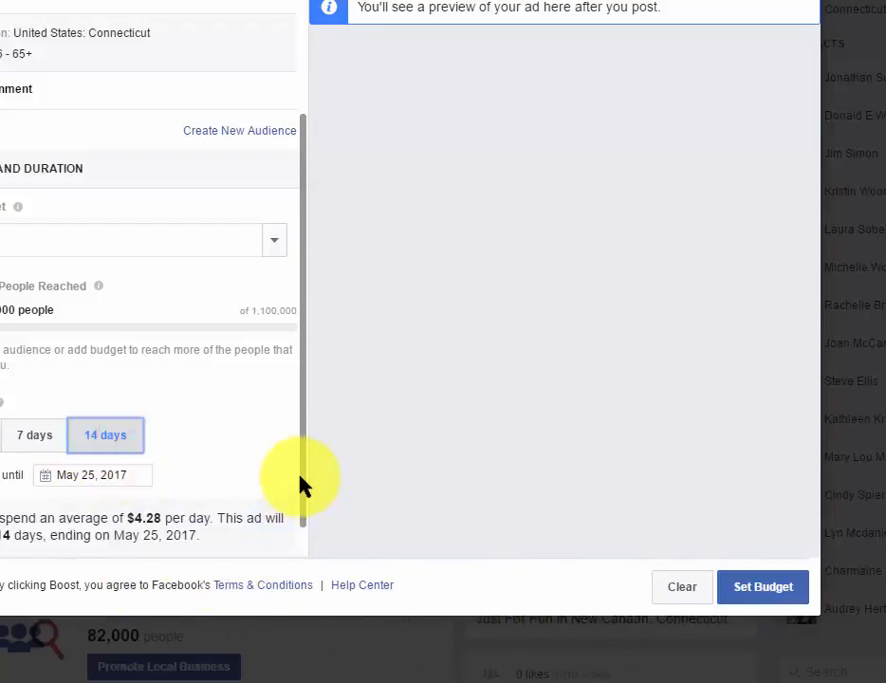
{"action": "left_click_drag", "start_coordinate": [300, 479], "coordinate": [304, 568]}
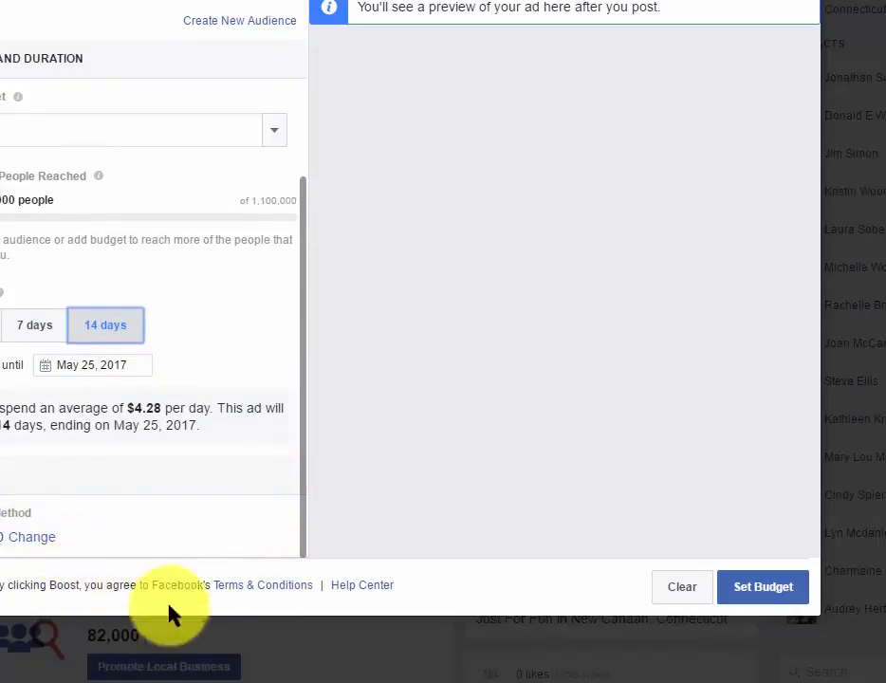
{"action": "left_click", "coordinate": [682, 587]}
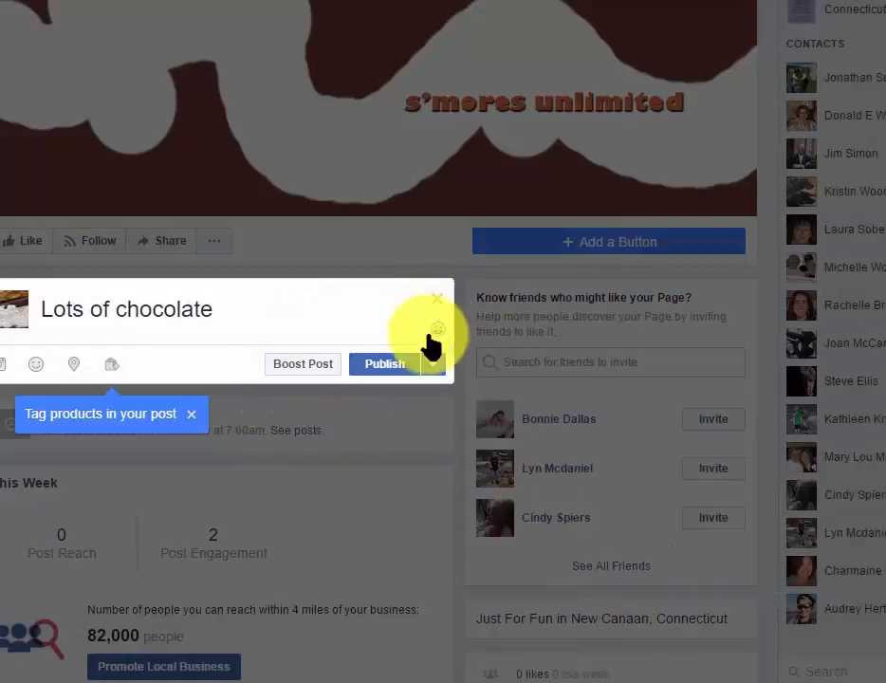
- Publish the post "Lots of chocolate" without boosting it and check it among the page's posts
{"action": "left_click", "coordinate": [399, 364]}
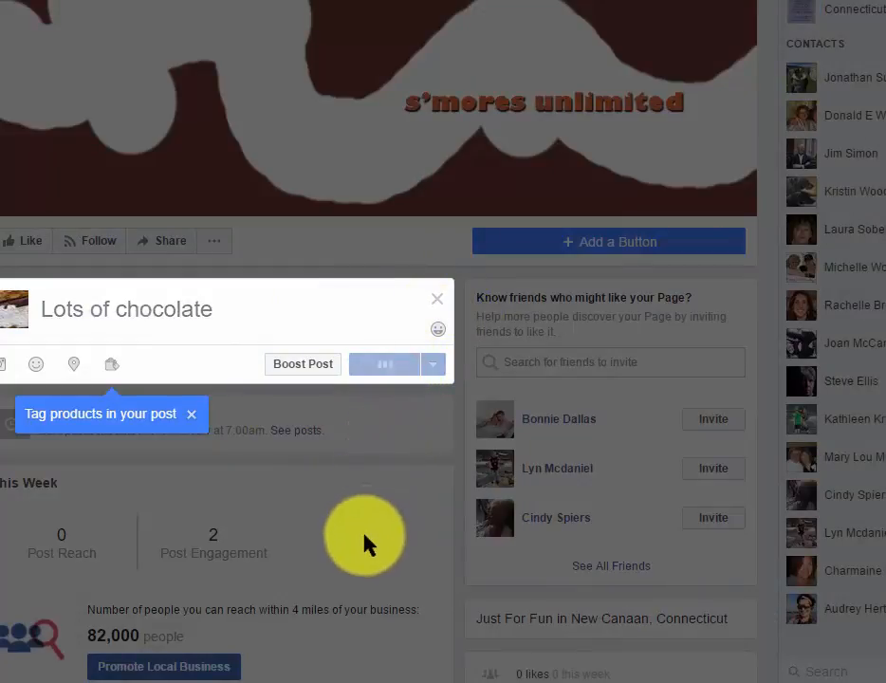
{"action": "scroll", "coordinate": [323, 285], "scroll_direction": "down", "scroll_amount": 5}
{"action": "scroll", "coordinate": [228, 342], "scroll_direction": "down", "scroll_amount": 3}
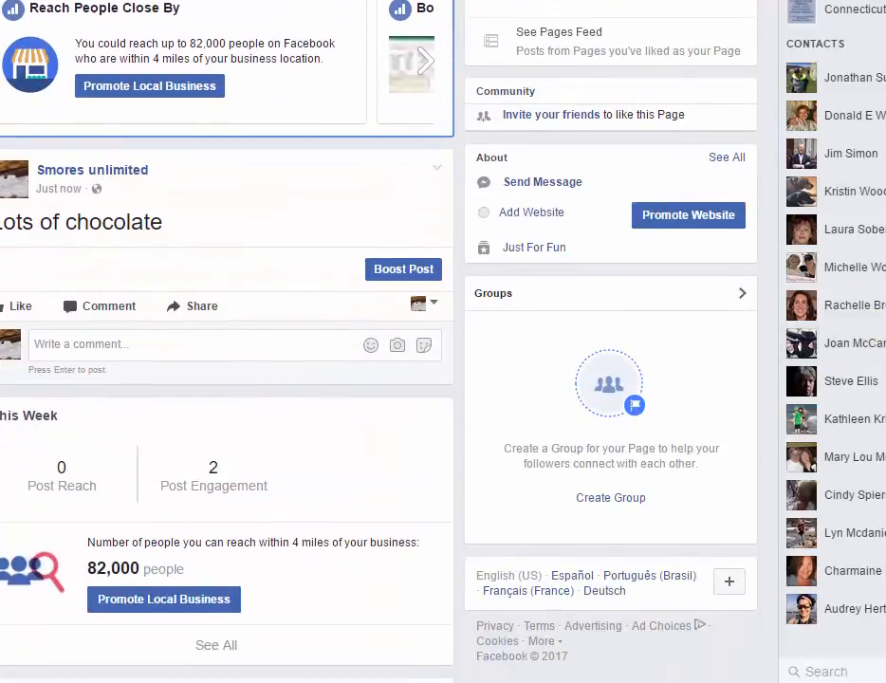
{"action": "scroll", "coordinate": [228, 341], "scroll_direction": "up", "scroll_amount": 3}
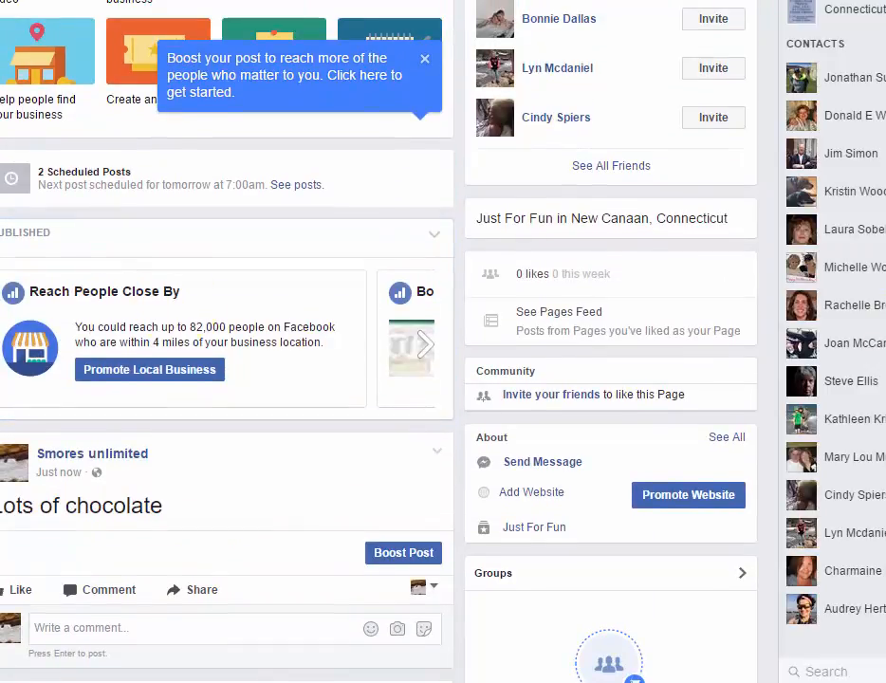
{"action": "scroll", "coordinate": [227, 342], "scroll_direction": "up", "scroll_amount": 5}
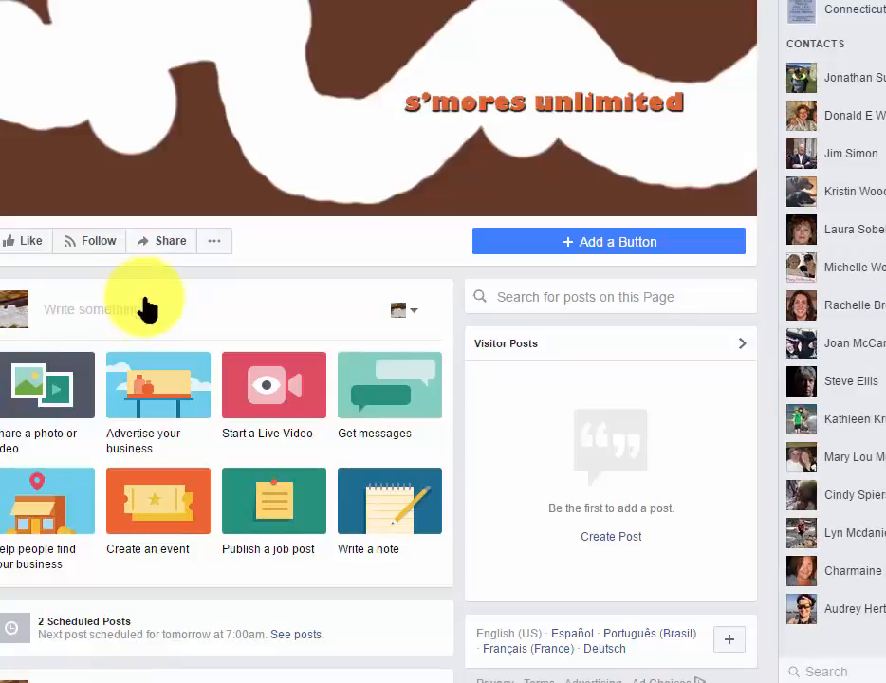
{"action": "scroll", "coordinate": [159, 316], "scroll_direction": "down", "scroll_amount": 2}
{"action": "scroll", "coordinate": [159, 316], "scroll_direction": "down", "scroll_amount": 3}
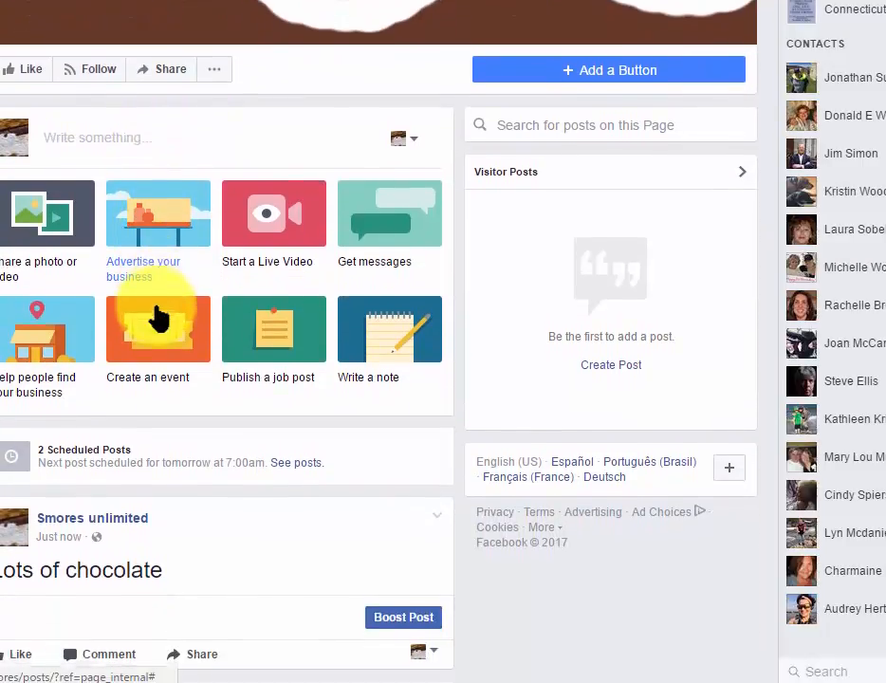
{"action": "scroll", "coordinate": [158, 316], "scroll_direction": "down", "scroll_amount": 3}
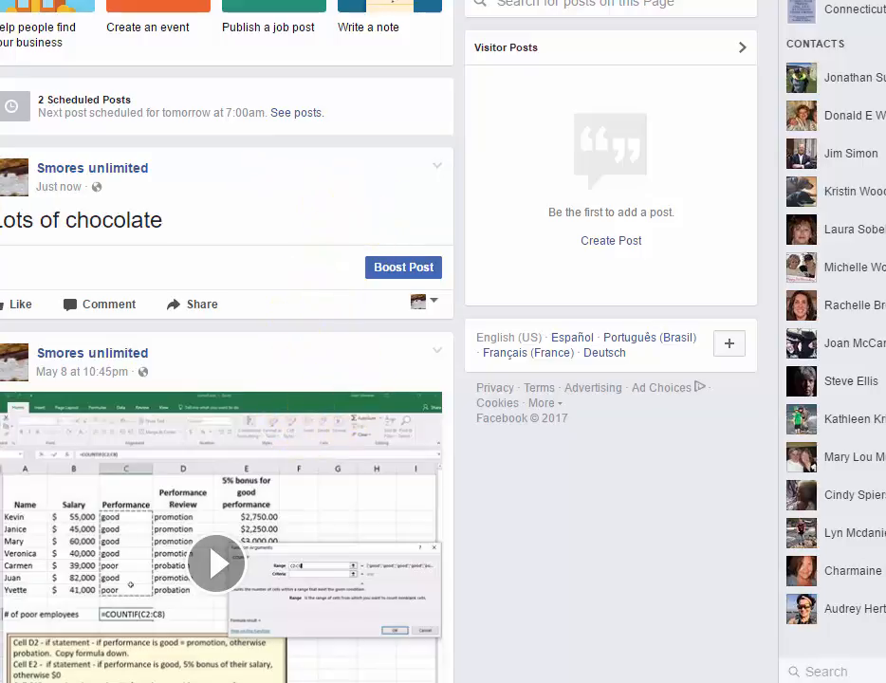
- Look through the page's Reviews and Photos sections and open its About section
{"action": "left_click", "coordinate": [0, 380]}
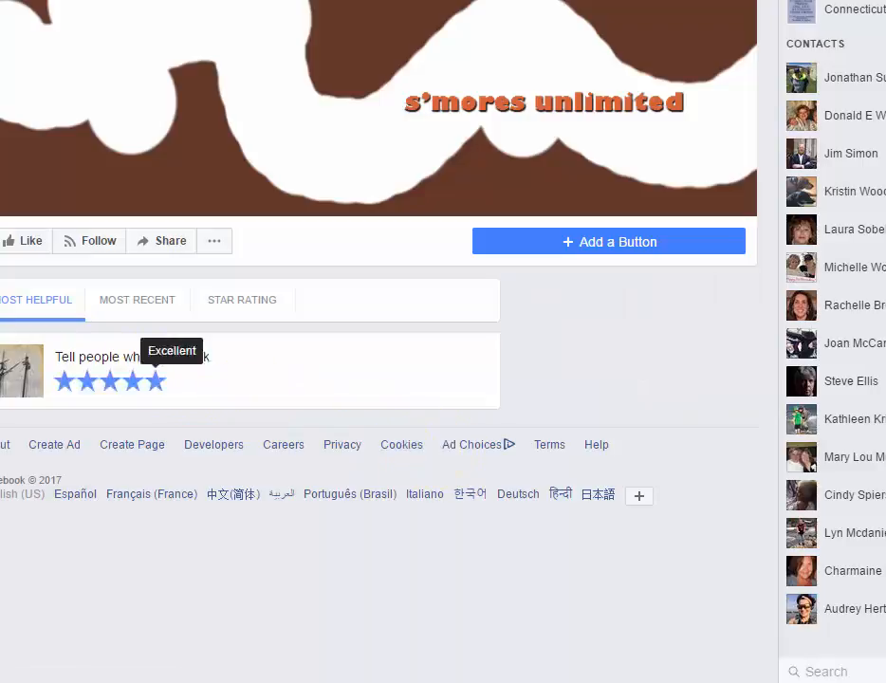
{"action": "left_click", "coordinate": [2, 370]}
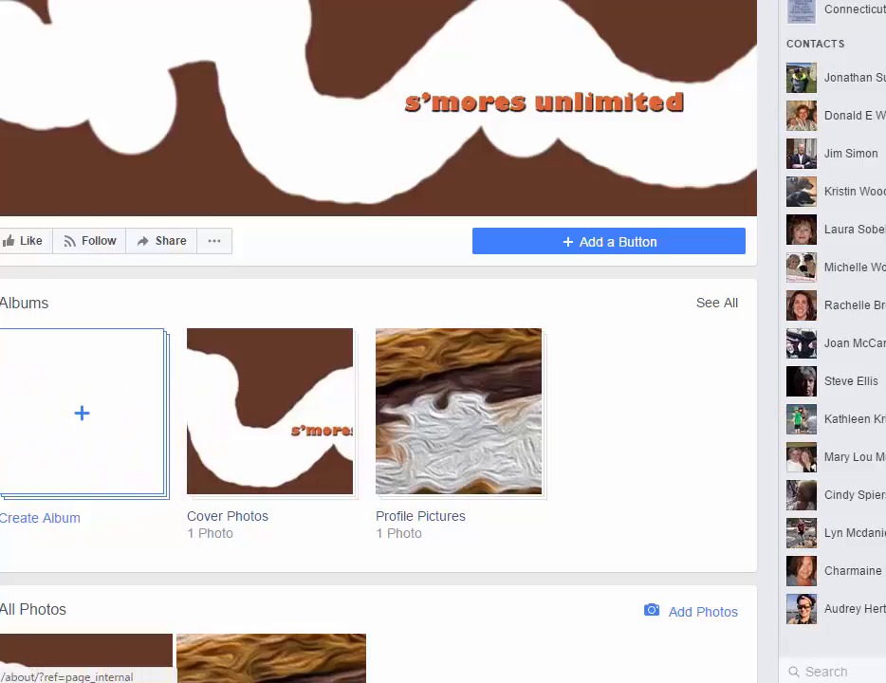
{"action": "left_click", "coordinate": [2, 380]}
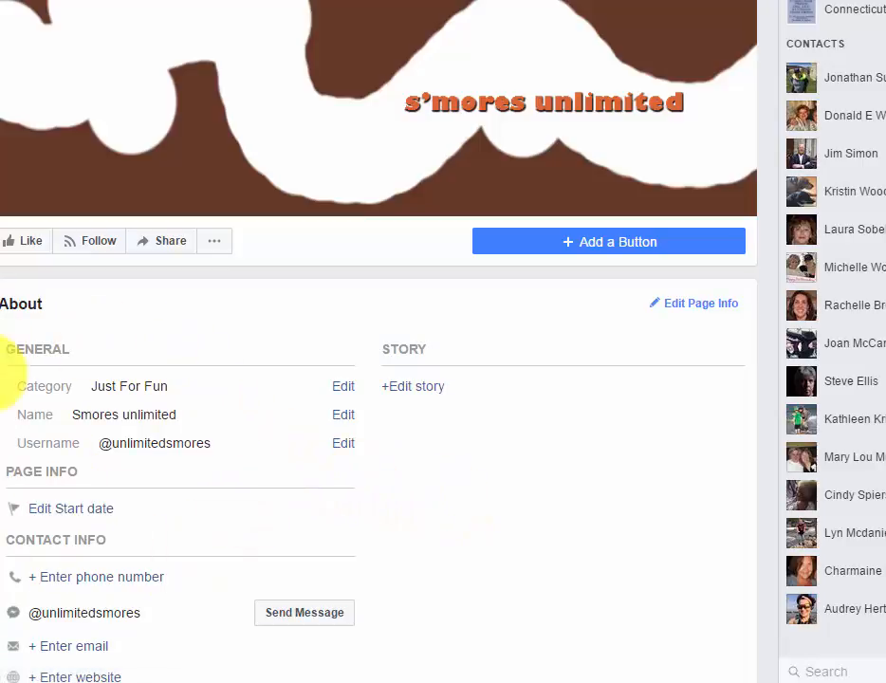
- Change the page's About summary to "yada yada yada ooh la la" and save it
{"action": "scroll", "coordinate": [254, 539], "scroll_direction": "down", "scroll_amount": 3}
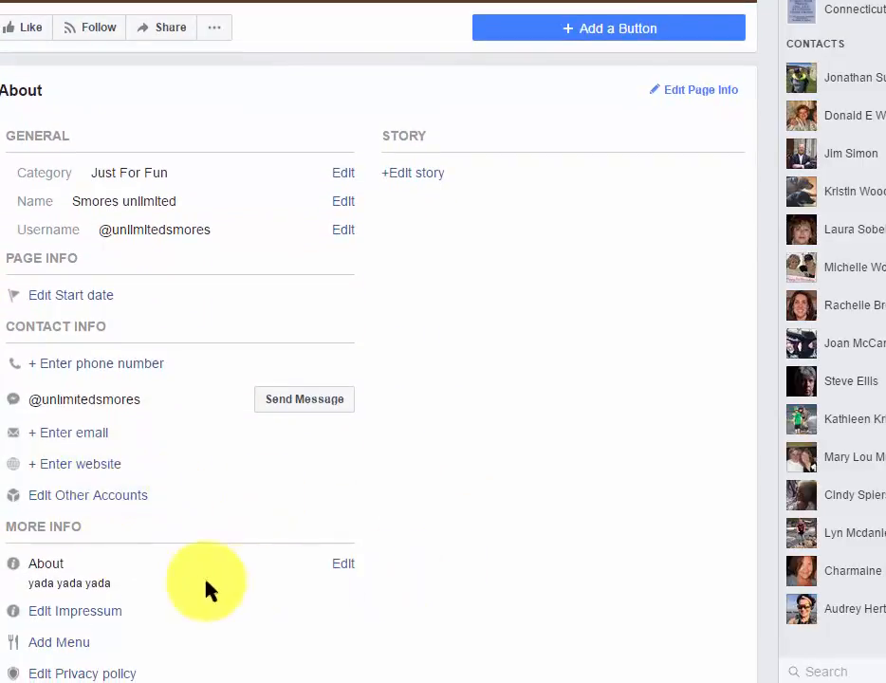
{"action": "scroll", "coordinate": [213, 583], "scroll_direction": "down", "scroll_amount": 1}
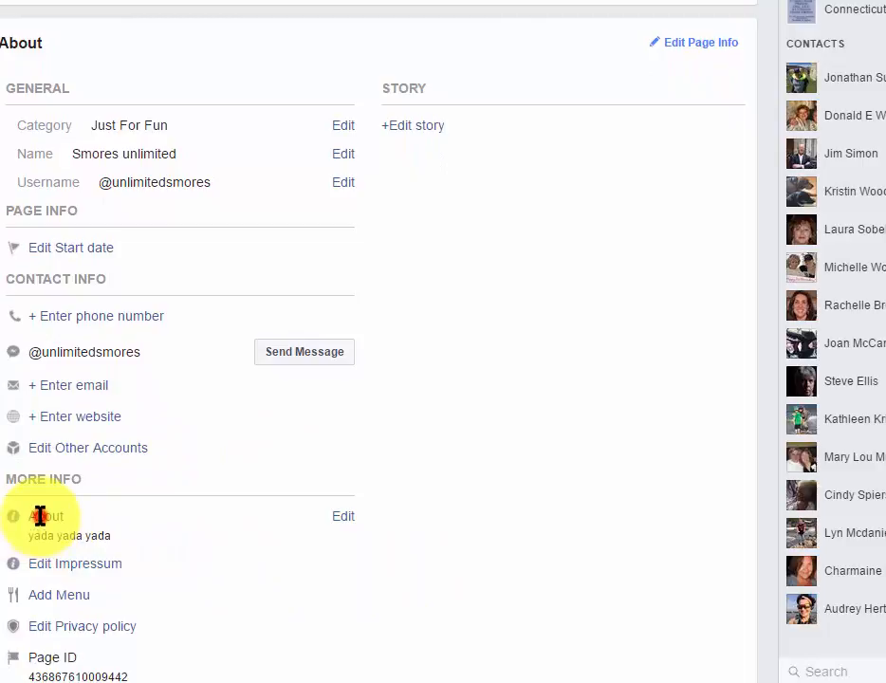
{"action": "left_click", "coordinate": [340, 518]}
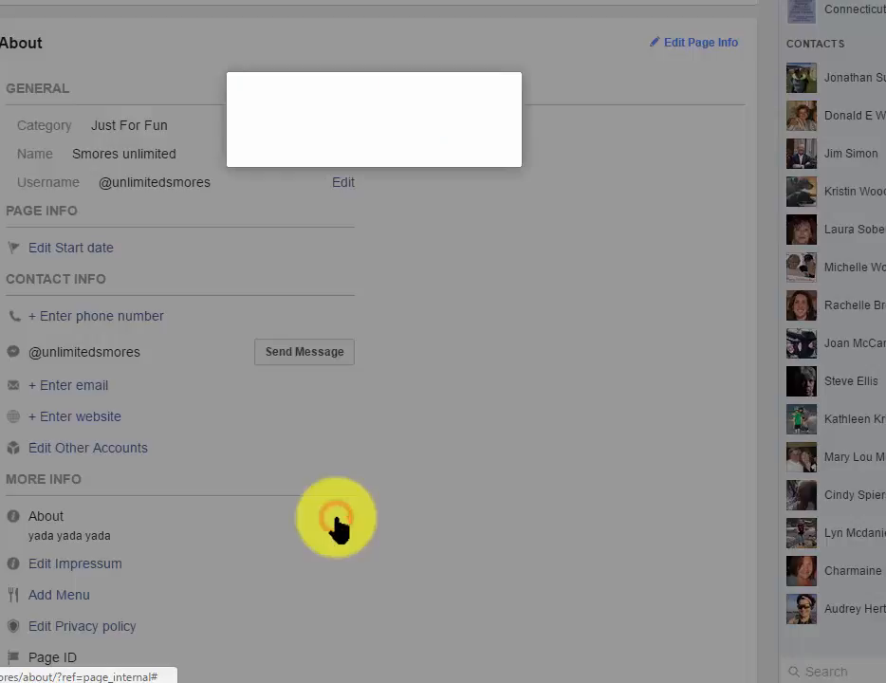
{"action": "left_click", "coordinate": [337, 141]}
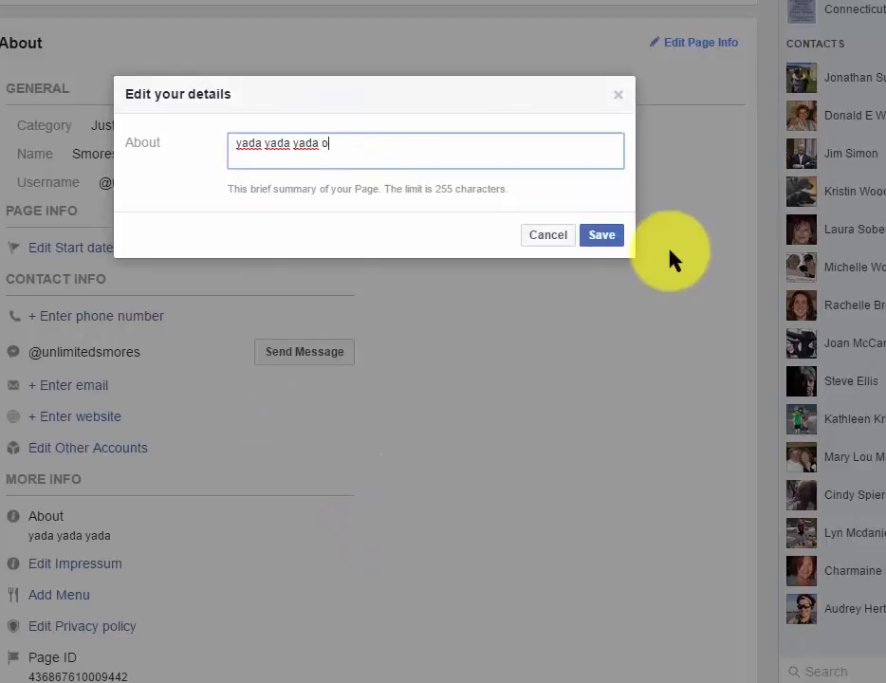
{"action": "type", "text": "ooh ol"}
{"action": "left_click", "coordinate": [605, 234]}
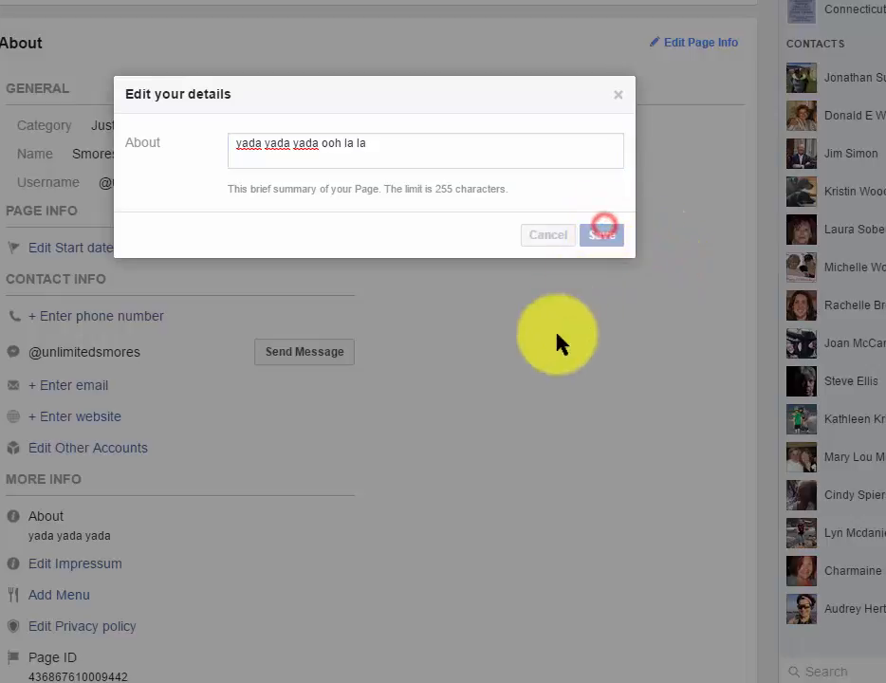
- Check the remaining entries under More Info and view the pages listed in the Just For Fun category
{"action": "scroll", "coordinate": [76, 522], "scroll_direction": "down", "scroll_amount": 1}
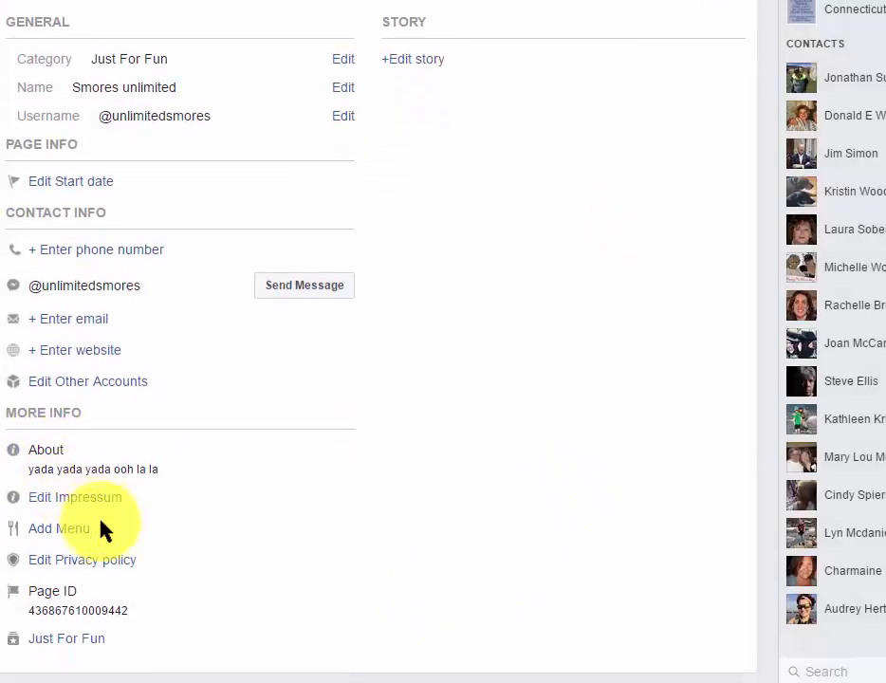
{"action": "scroll", "coordinate": [107, 530], "scroll_direction": "down", "scroll_amount": 1}
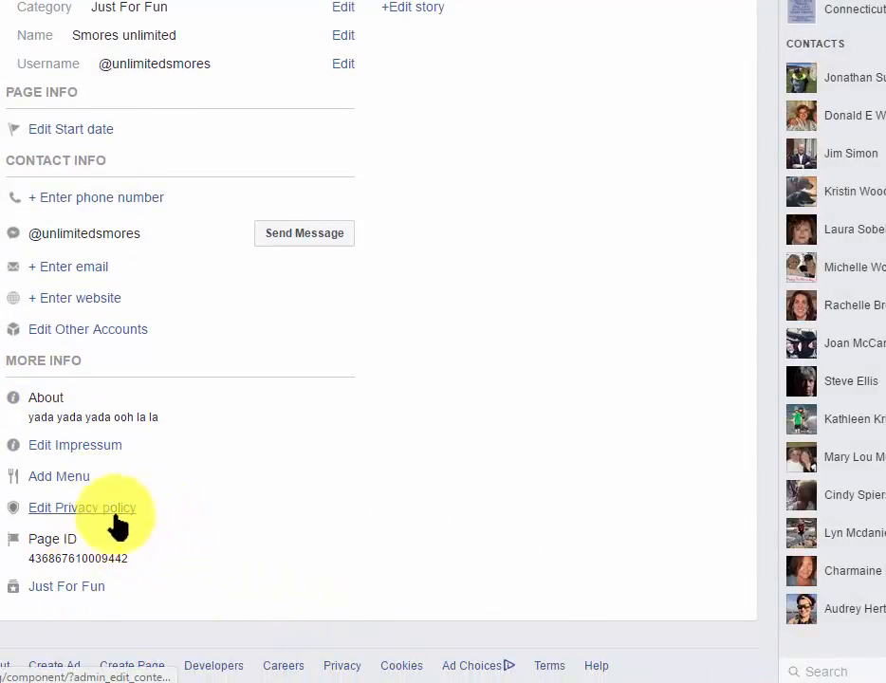
{"action": "left_click", "coordinate": [67, 588]}
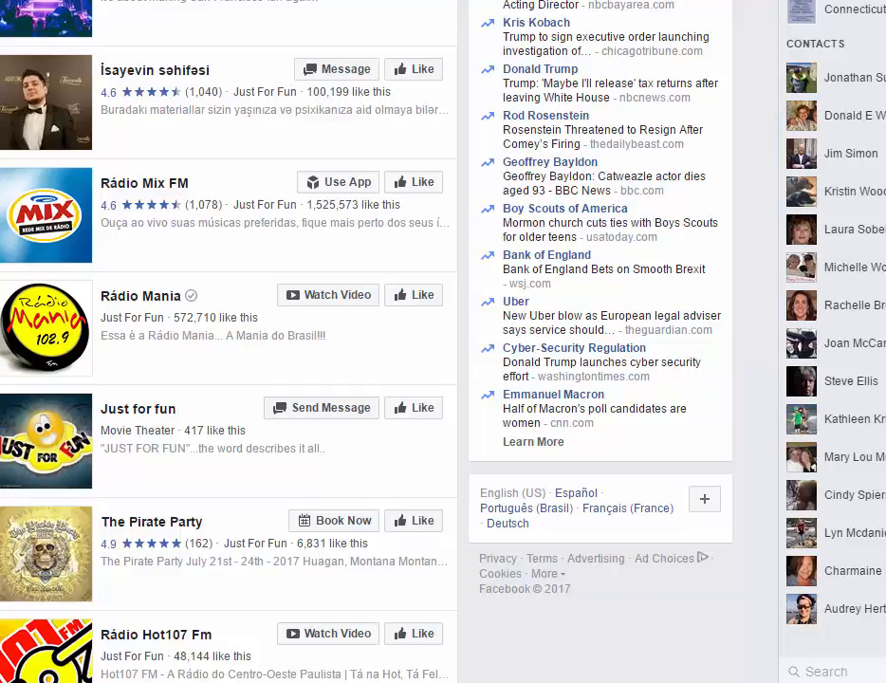
- Return to the Smores unlimited page through the account's list of pages
{"action": "left_click", "coordinate": [732, 1]}
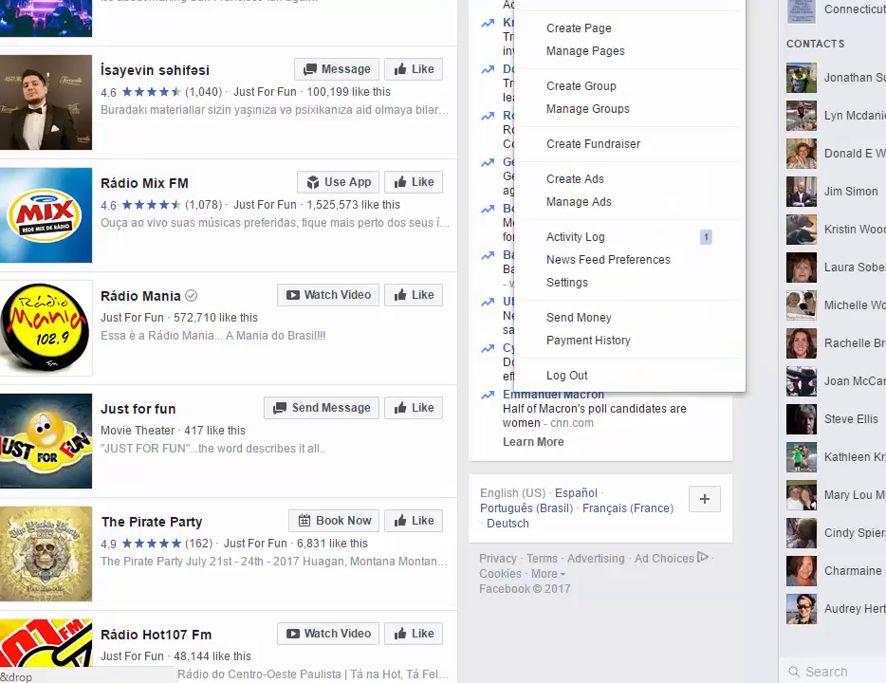
{"action": "left_click", "coordinate": [596, 11]}
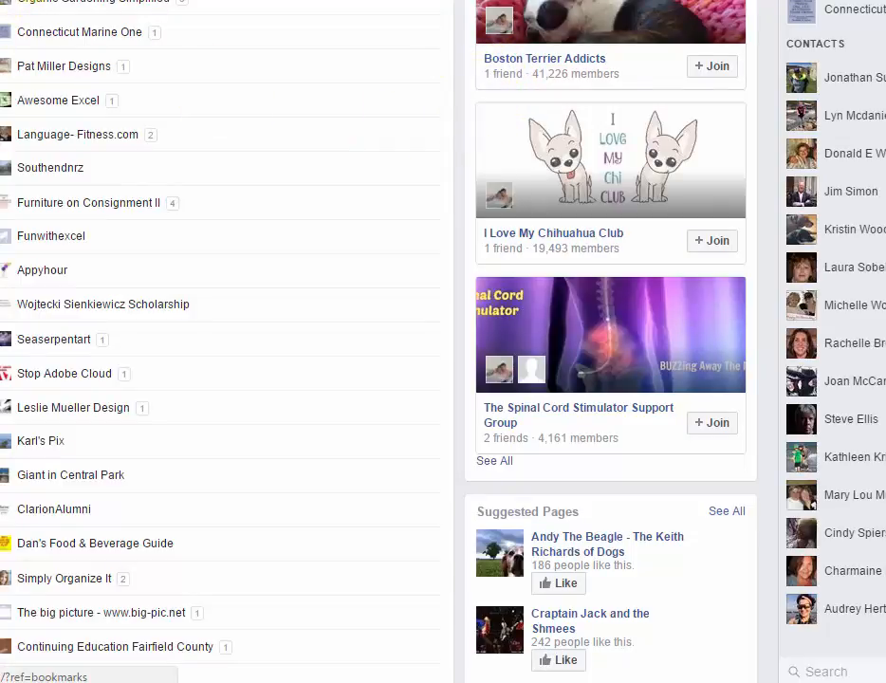
{"action": "left_click", "coordinate": [14, 40]}
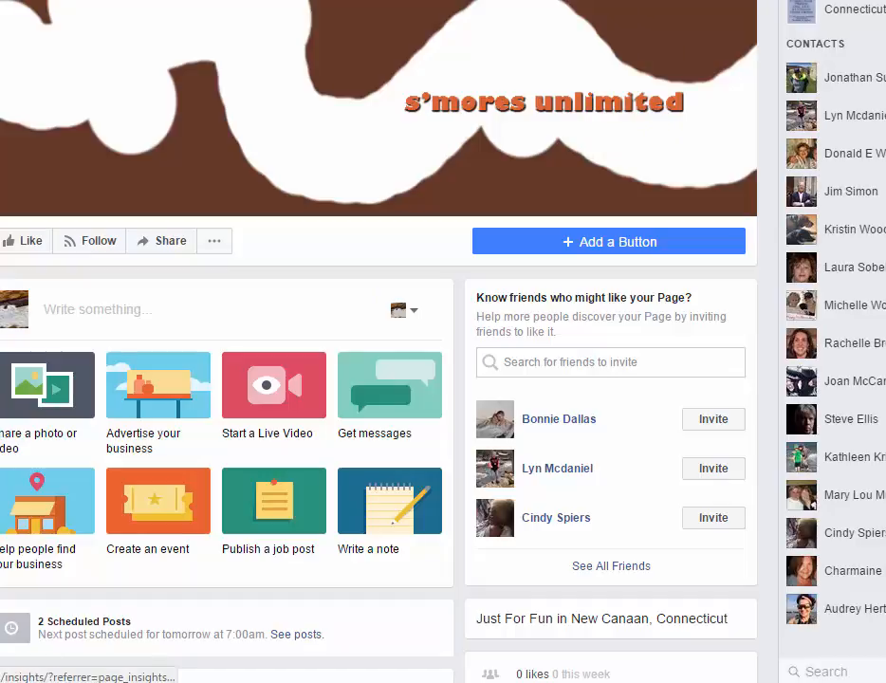
- Open the page's Insights and review the page views, likes, post engagements, videos and most recent posts
{"action": "left_click", "coordinate": [85, 2]}
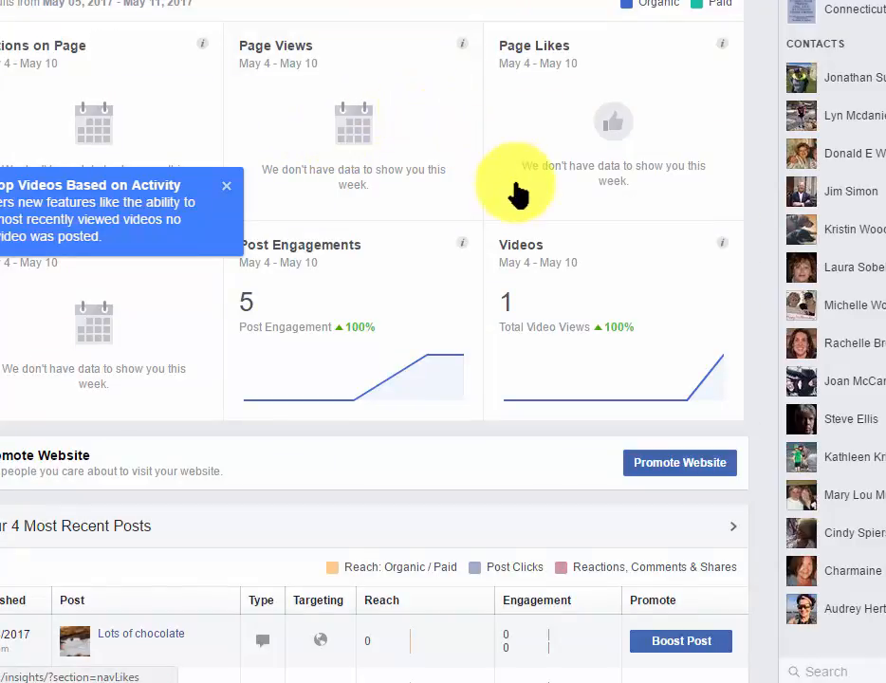
{"action": "scroll", "coordinate": [554, 152], "scroll_direction": "down", "scroll_amount": 3}
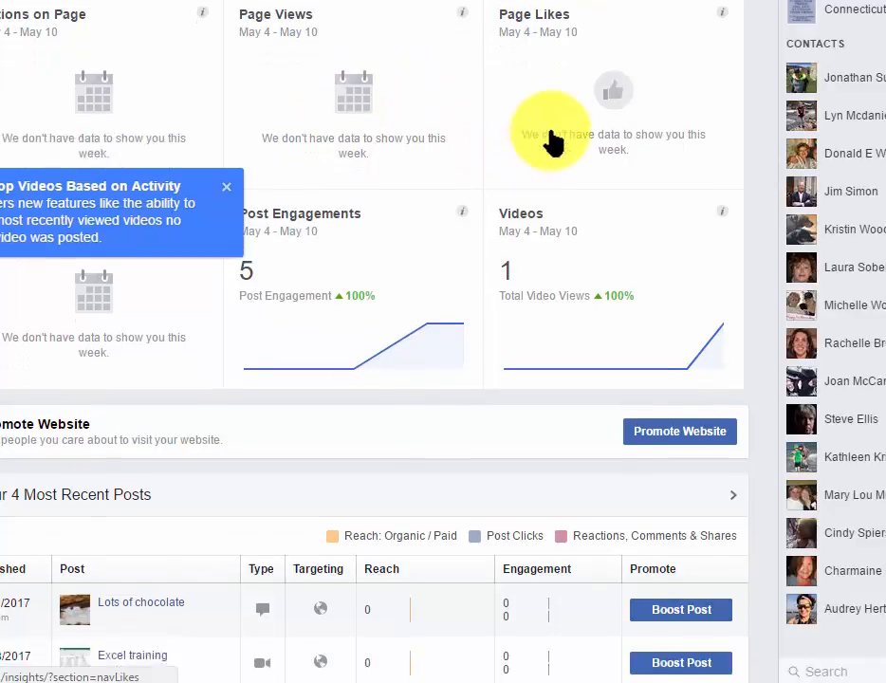
{"action": "scroll", "coordinate": [555, 142], "scroll_direction": "down", "scroll_amount": 1}
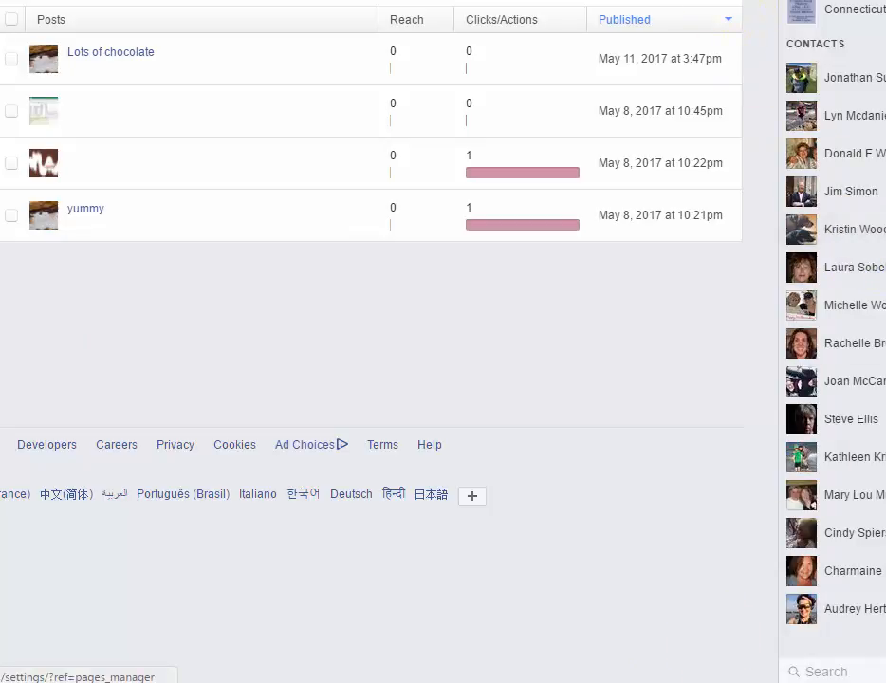
- Look through the page's settings, including the Page Roles section with its new-role field and the support dashboard
{"action": "left_click", "coordinate": [697, 1]}
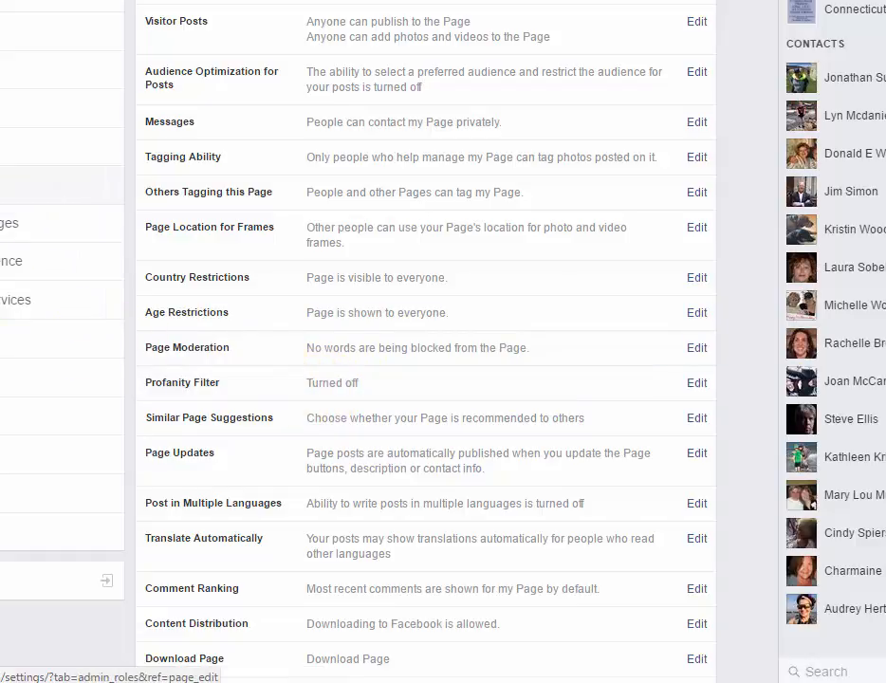
{"action": "left_click", "coordinate": [6, 185]}
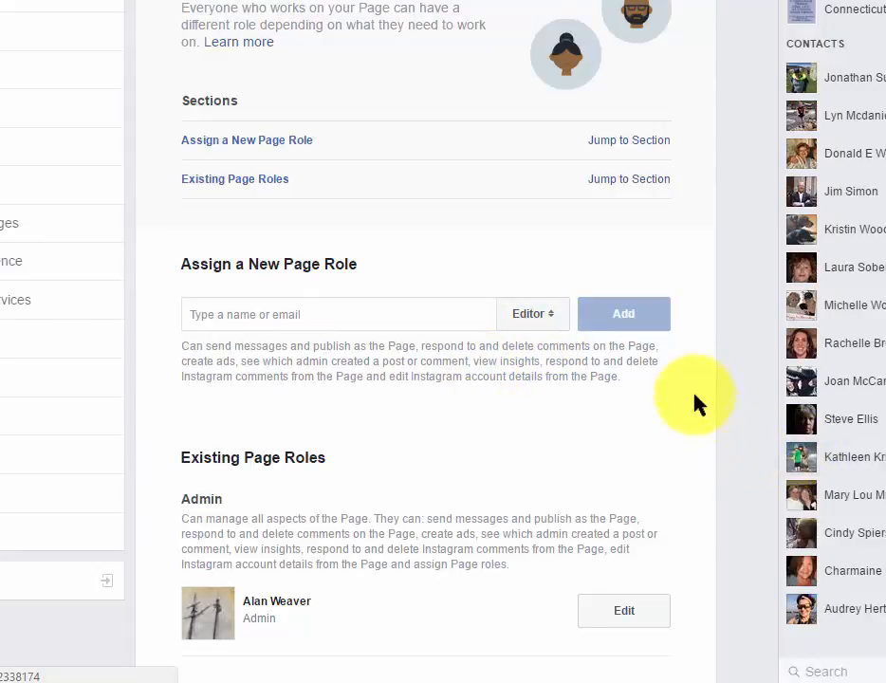
{"action": "left_click", "coordinate": [204, 314]}
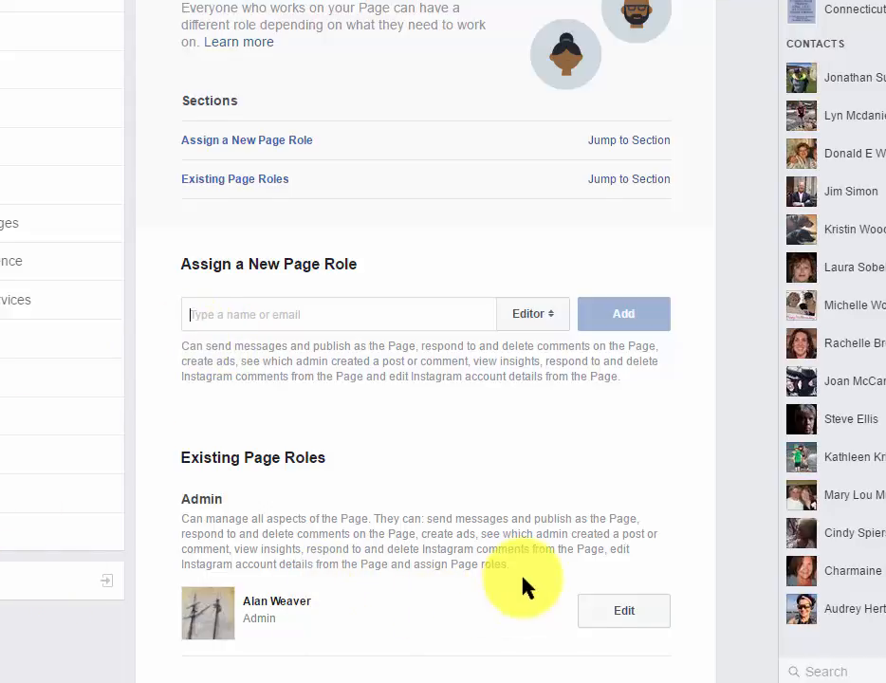
{"action": "scroll", "coordinate": [523, 586], "scroll_direction": "down", "scroll_amount": 3}
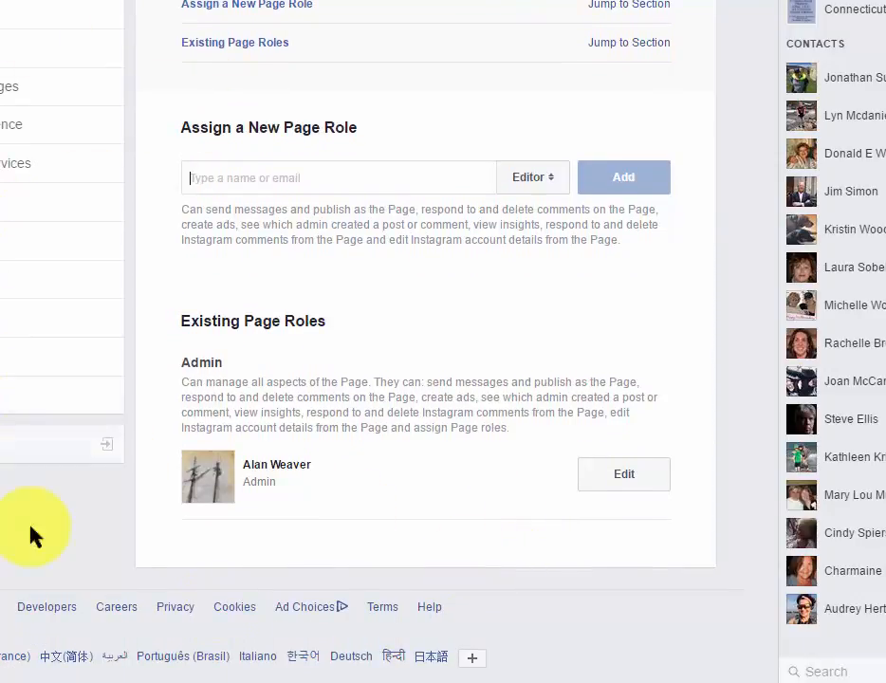
{"action": "left_click", "coordinate": [3, 399]}
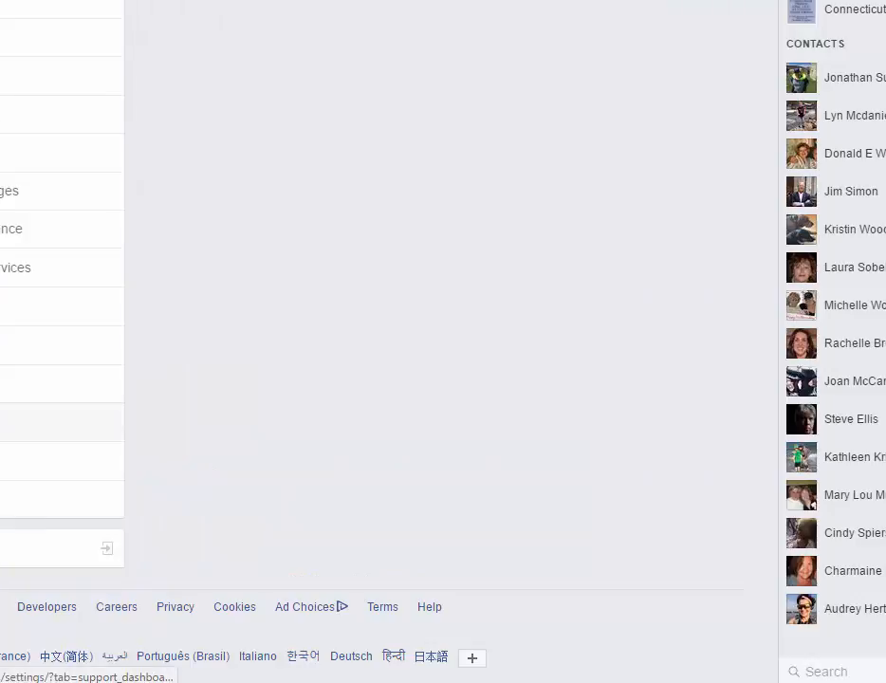